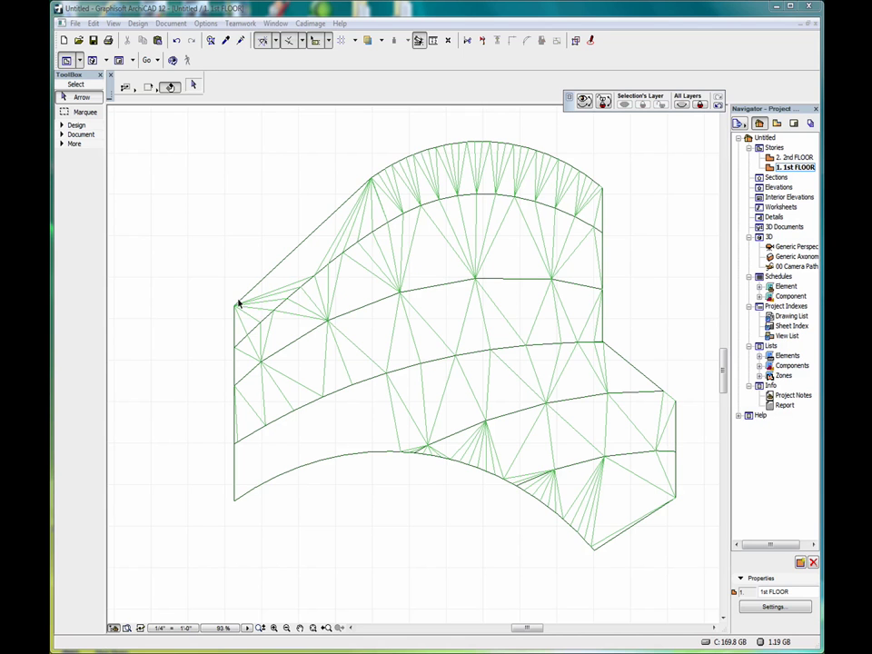
- Select the terrain mesh, examine its shape from different angles in the generic axonometry, and return to the 1st floor plan
left_click(603, 188)
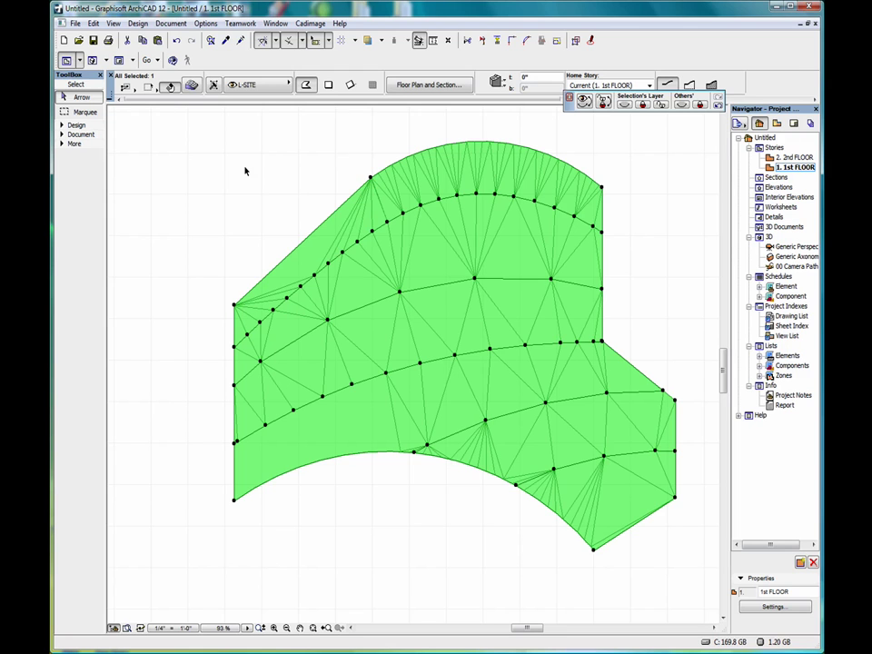
double_click(793, 259)
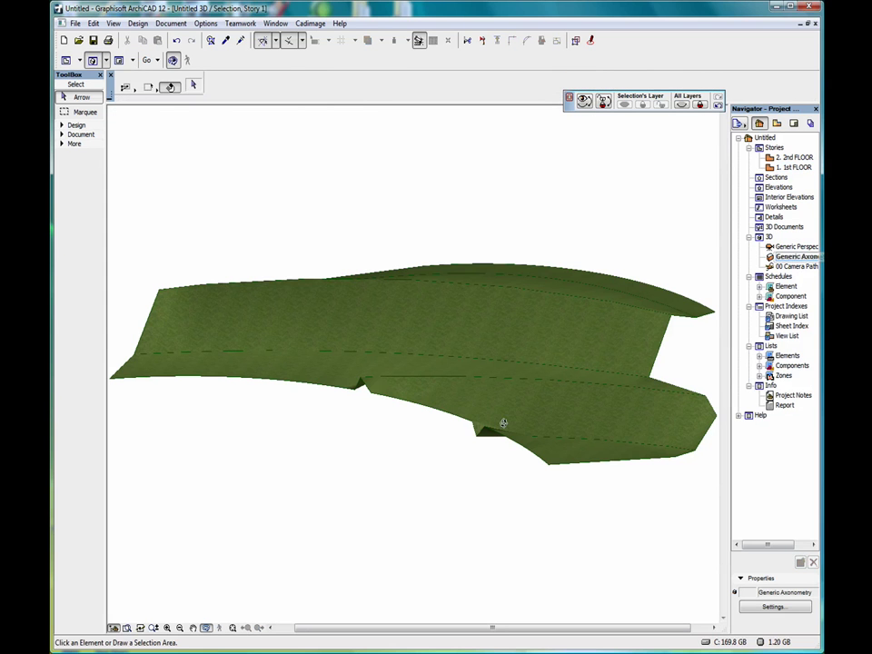
left_click_drag(541, 424, 632, 259)
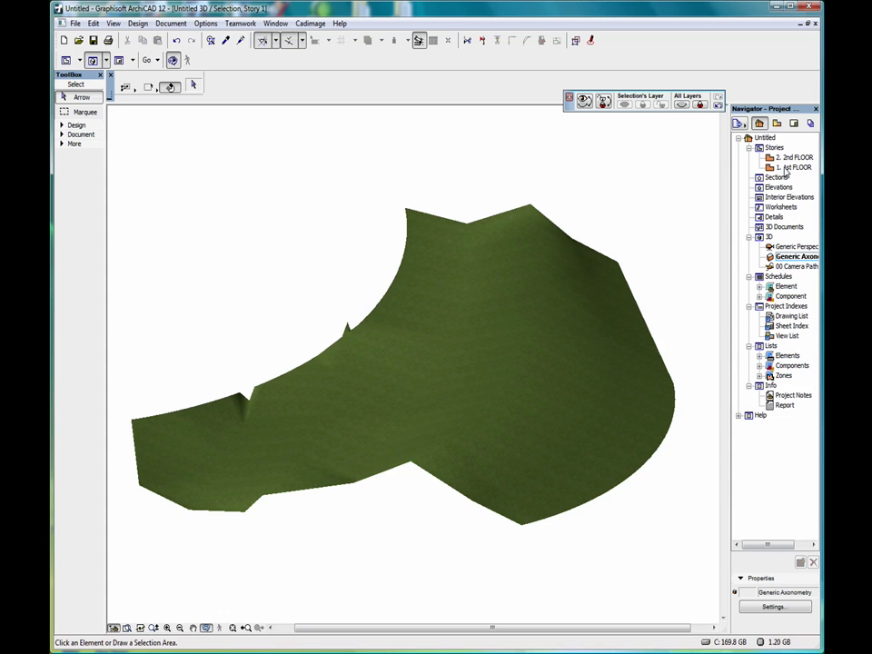
double_click(786, 168)
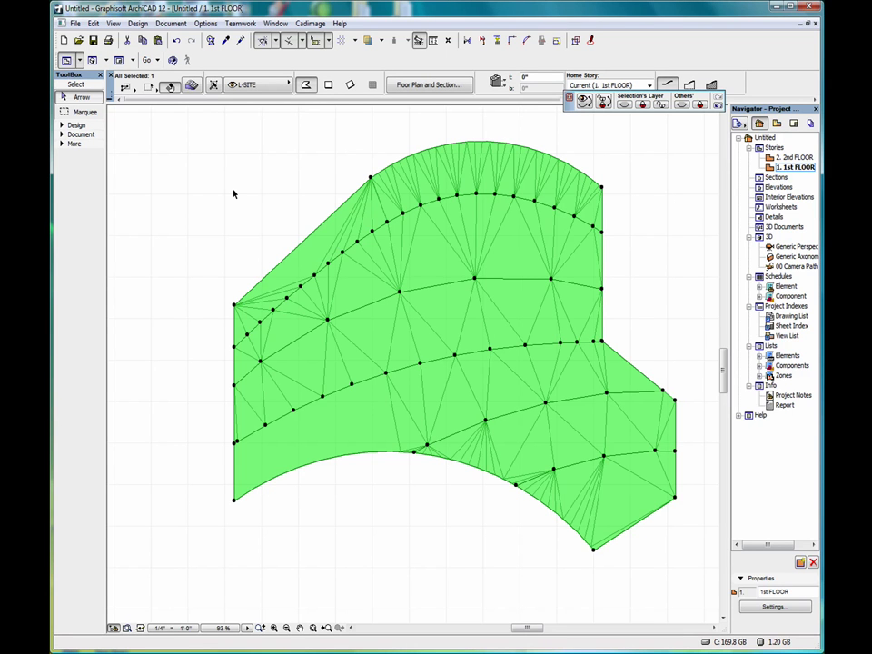
- Generate roofs from the selected terrain mesh with Create Roofs from Mesh
left_click(137, 23)
mouse_move(204, 286)
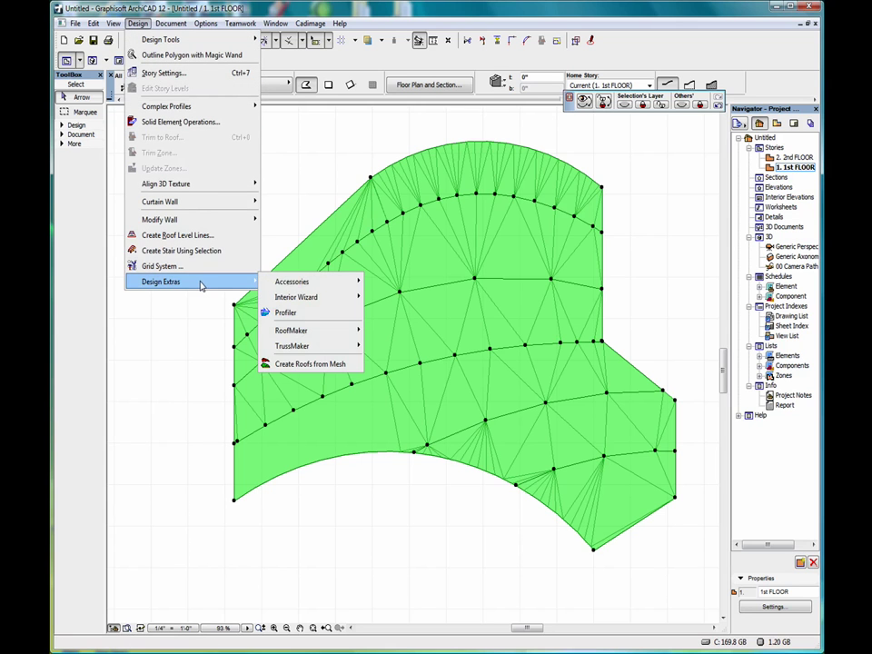
left_click(312, 364)
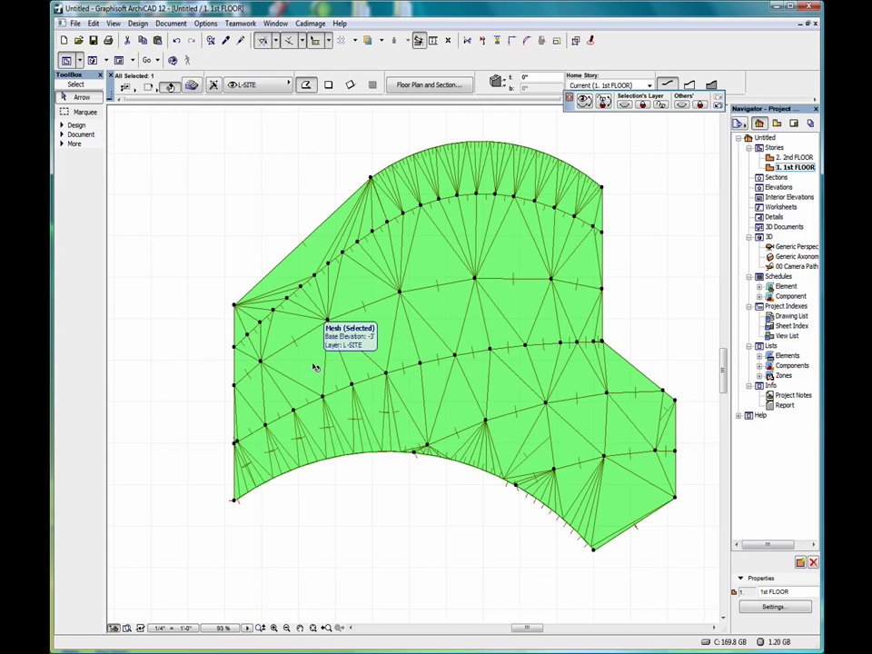
left_click(637, 244)
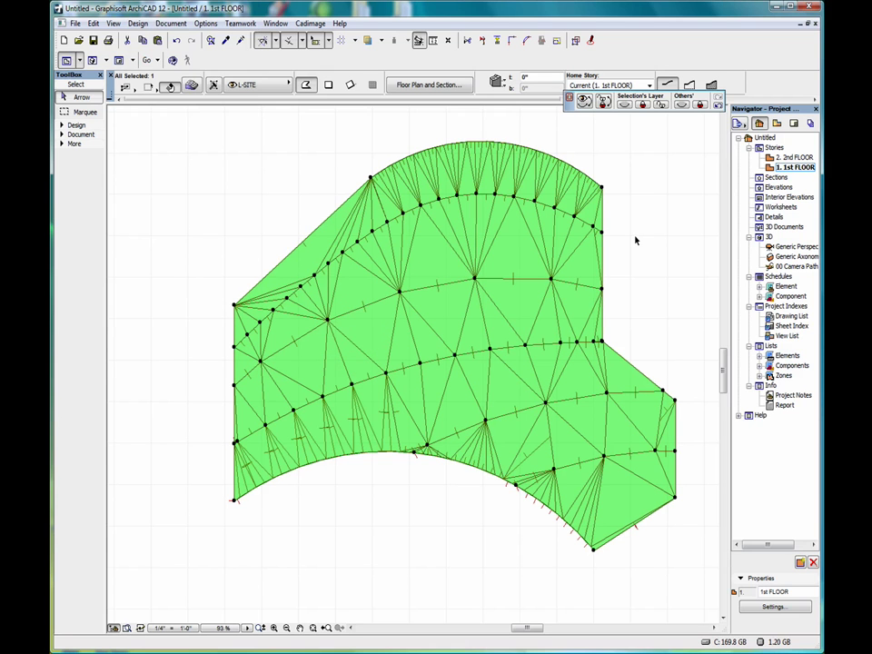
- Hide the layer of the selected terrain mesh so only the generated roofs stay on the plan
right_click(645, 188)
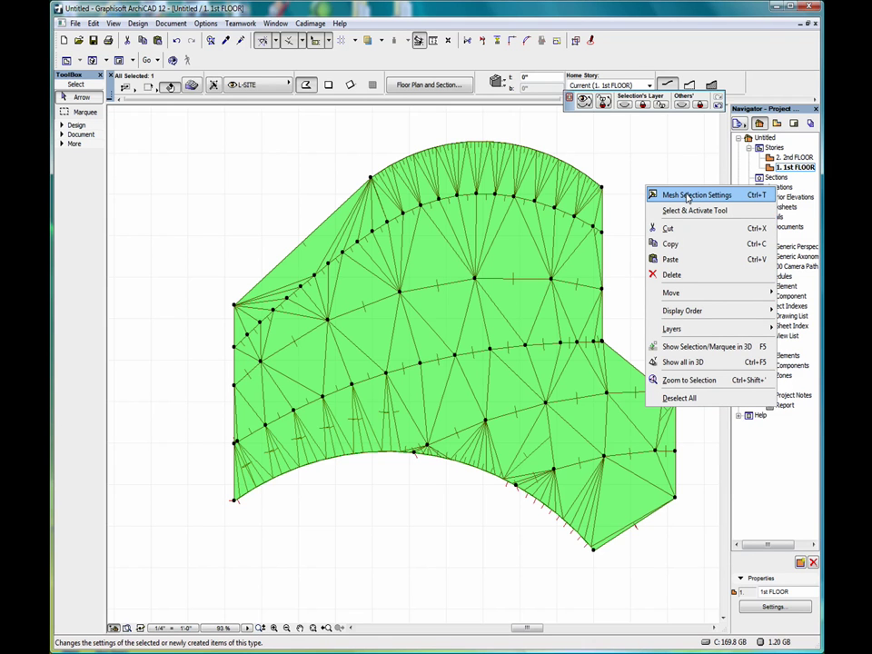
mouse_move(697, 328)
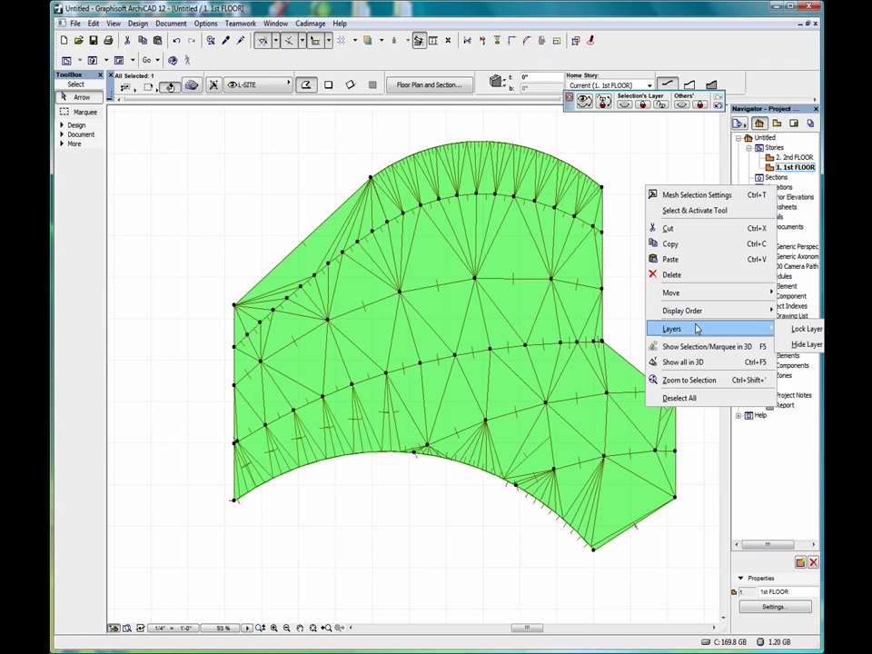
left_click(806, 344)
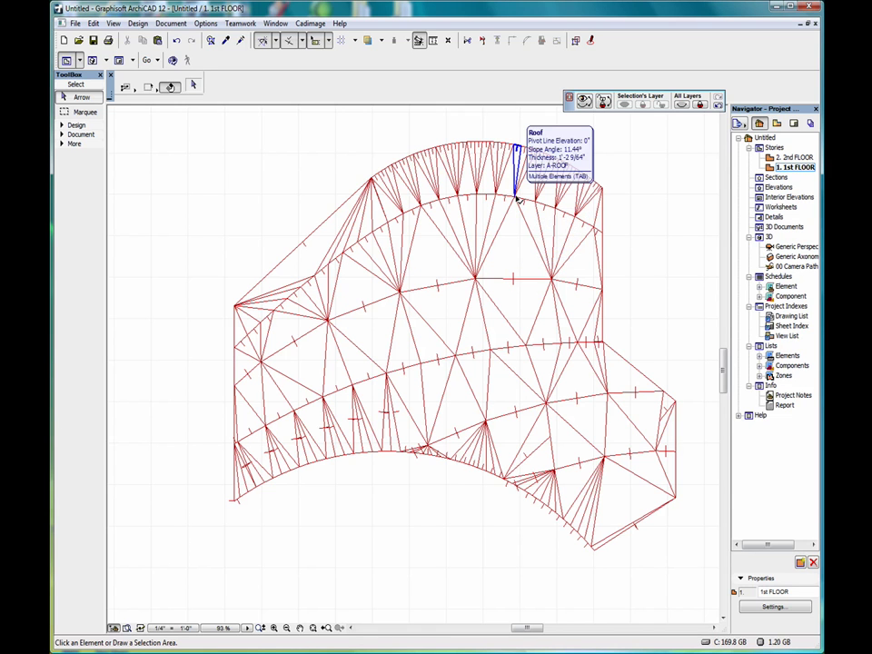
- Show the whole model in 3D and orbit around the generated roofs to examine their surfaces and edges
right_click(630, 169)
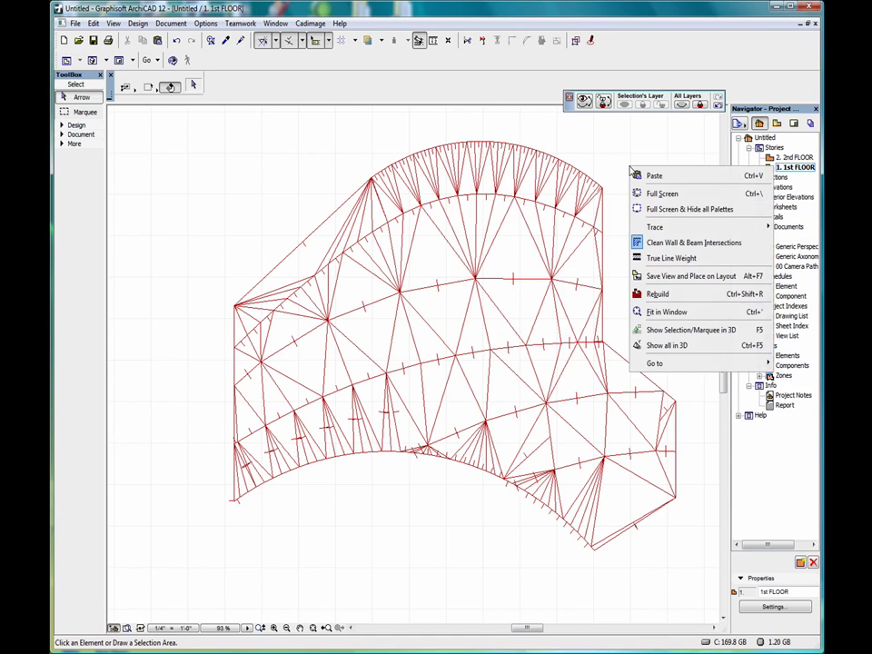
left_click(672, 346)
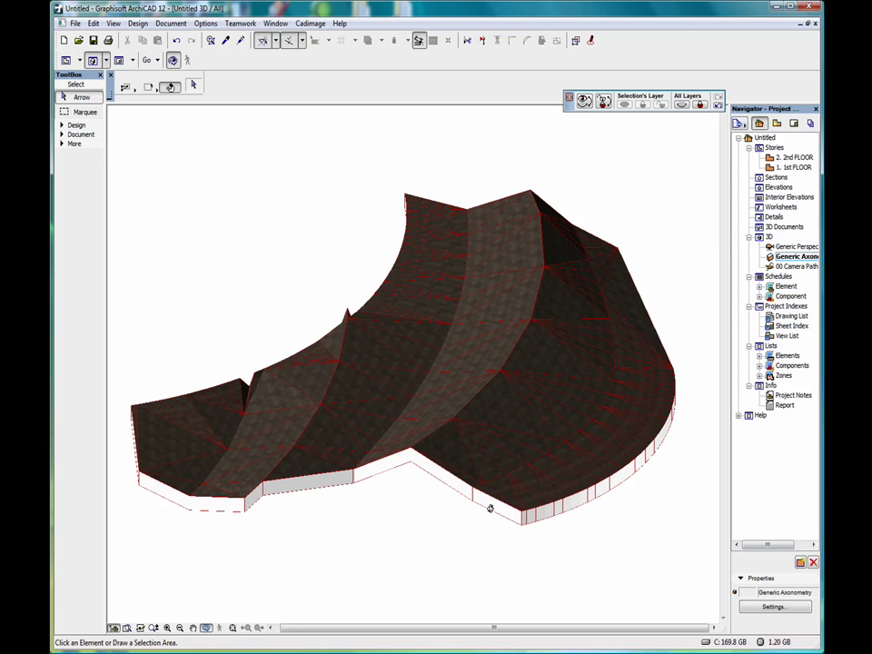
mouse_move(489, 509)
left_mouse_down()
mouse_move(479, 396)
mouse_move(469, 392)
mouse_move(389, 476)
mouse_move(460, 514)
mouse_move(599, 488)
mouse_move(424, 503)
mouse_move(467, 514)
mouse_move(341, 555)
left_mouse_up()
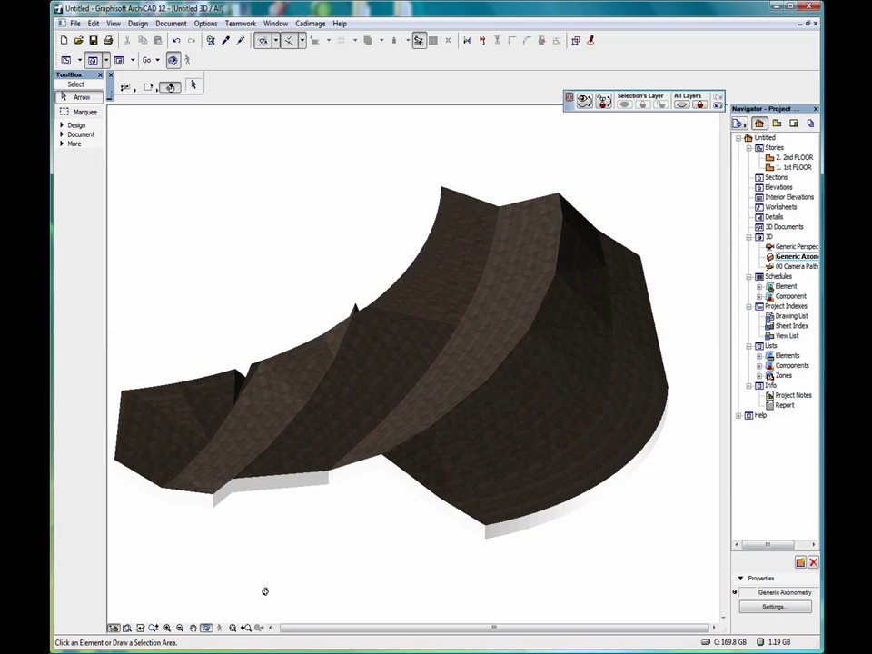
key("Escape")
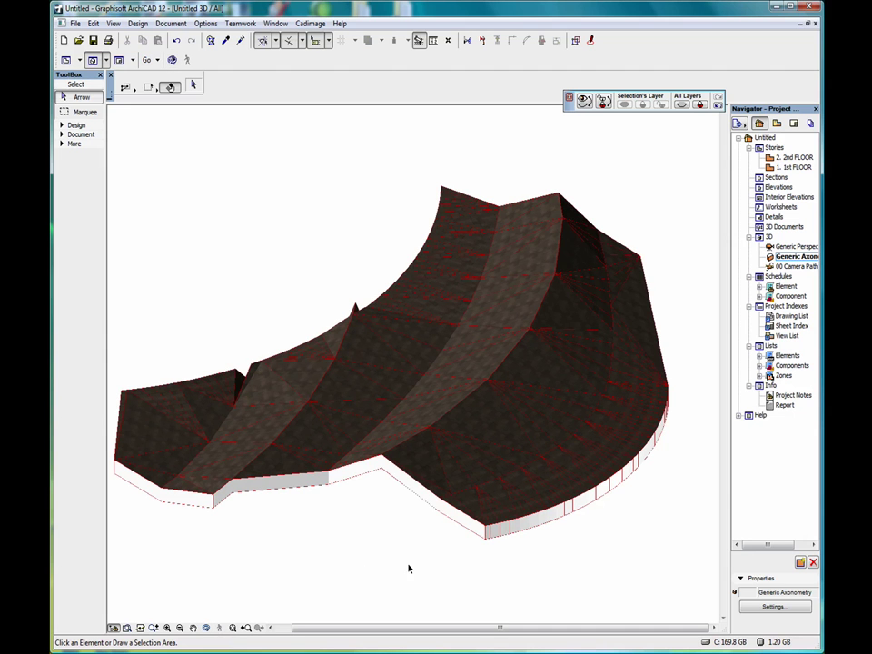
- Select one triangular roof near the model's front edge, review its Roof Selection Settings, and deselect it
left_click(426, 462)
right_click(360, 189)
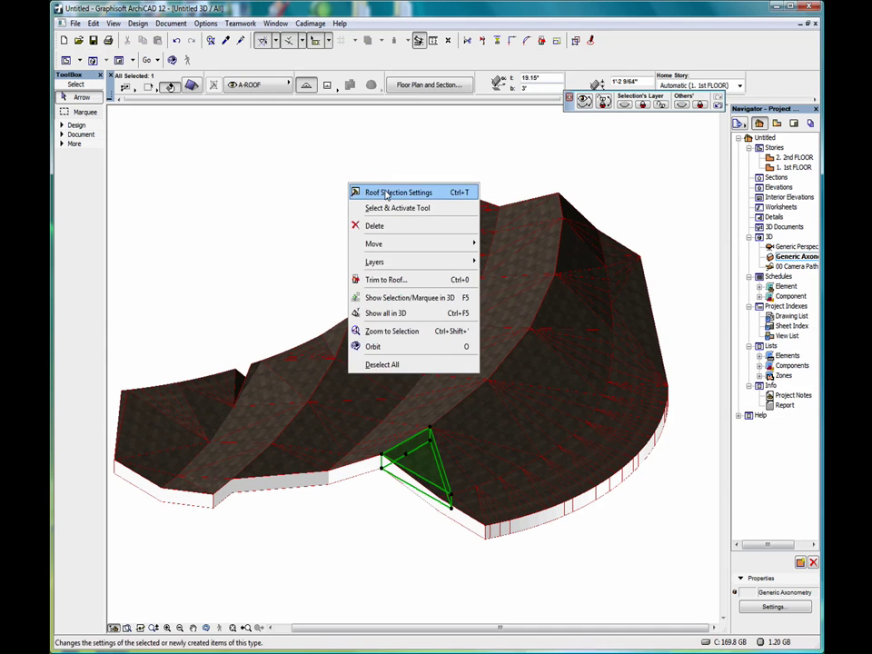
left_click(389, 194)
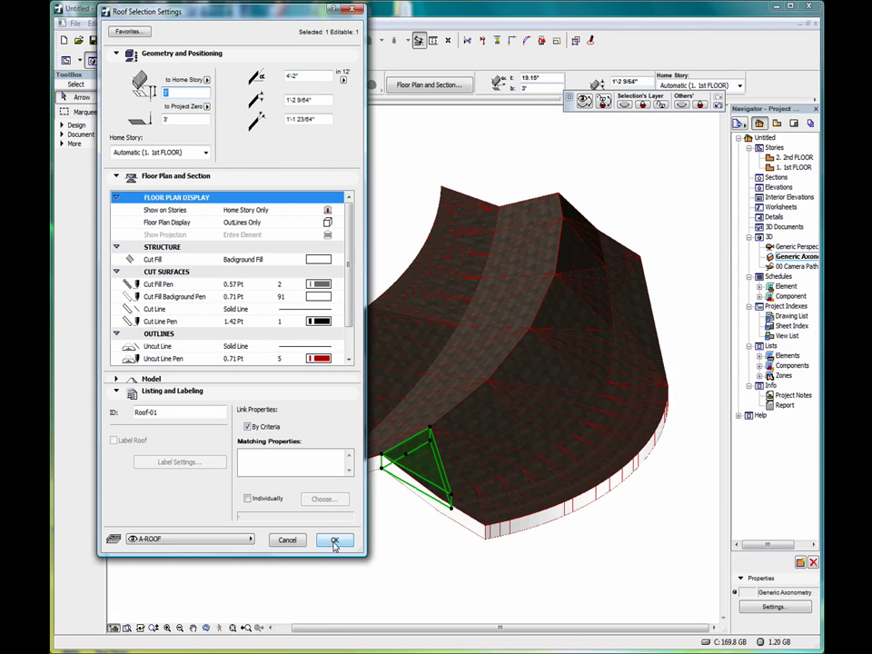
left_click(334, 541)
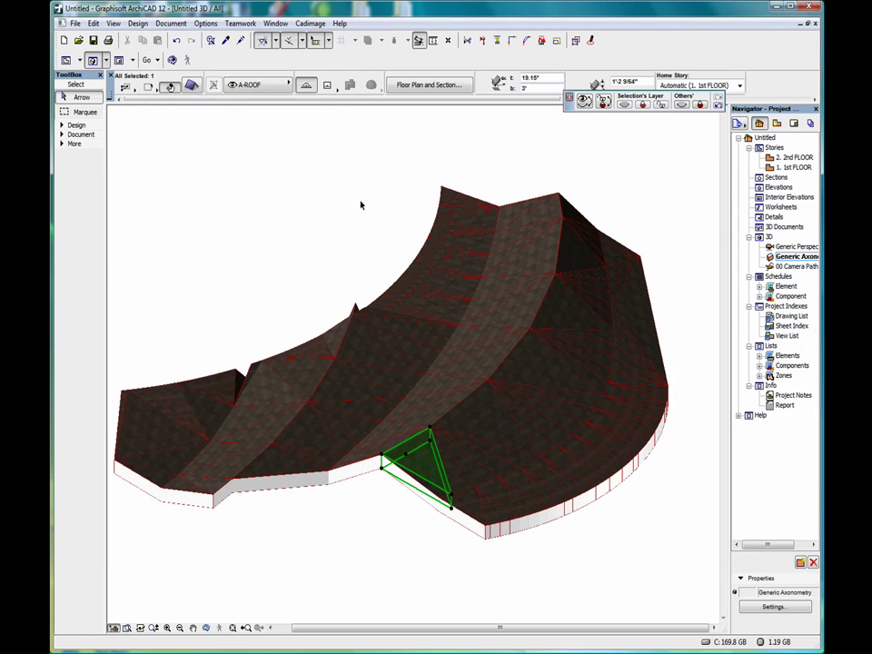
left_click(361, 206)
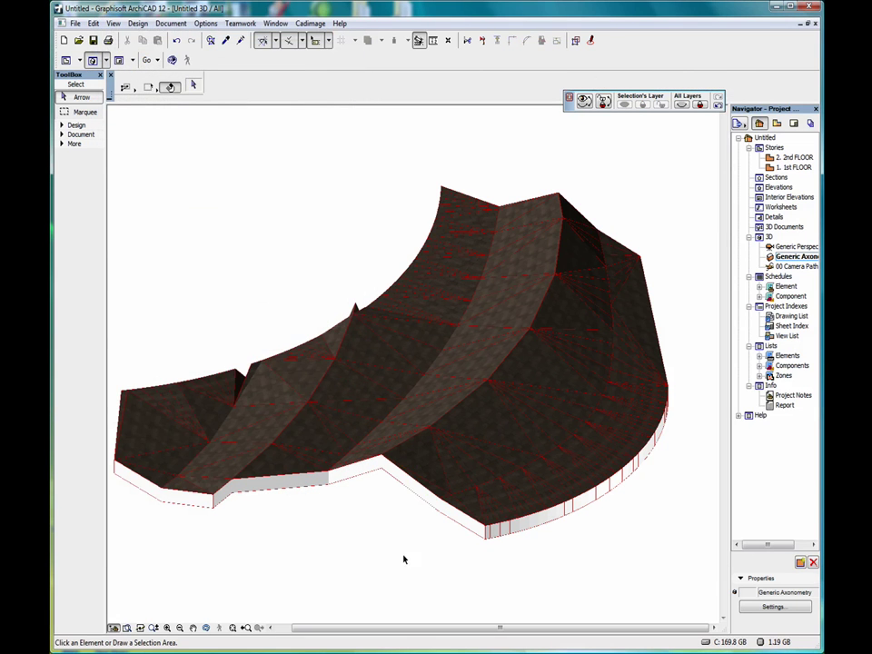
- On the 1st floor plan, outline a long, narrow rectangle above the roofs with the Mesh tool's Regular Sloped geometry method
double_click(789, 169)
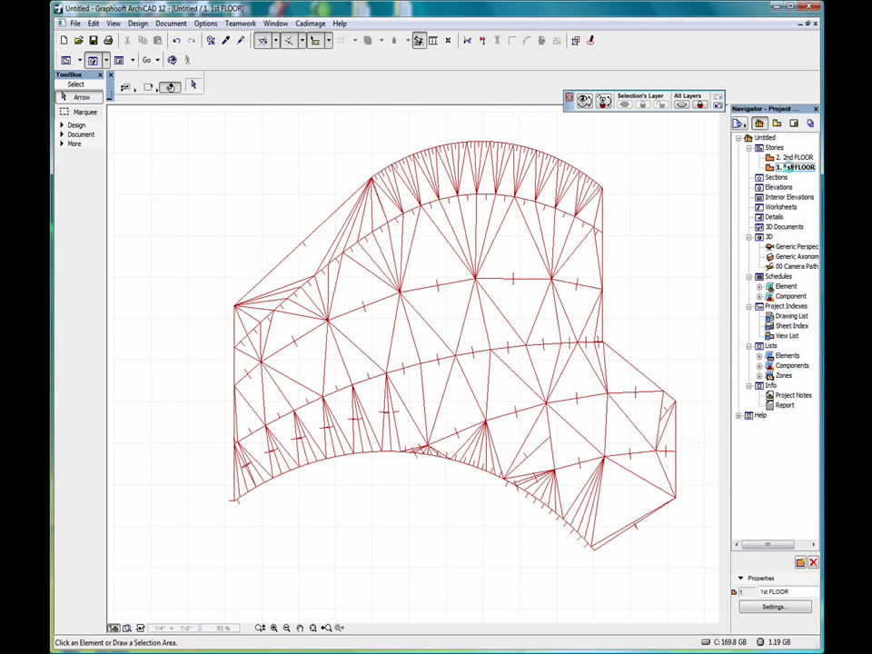
scroll(388, 433, "down", 5)
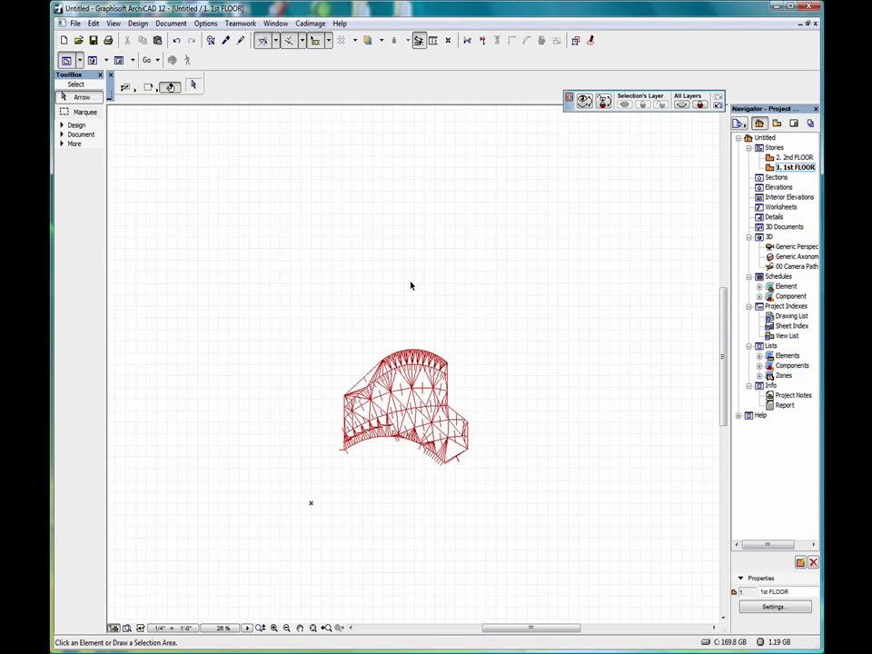
left_click(77, 125)
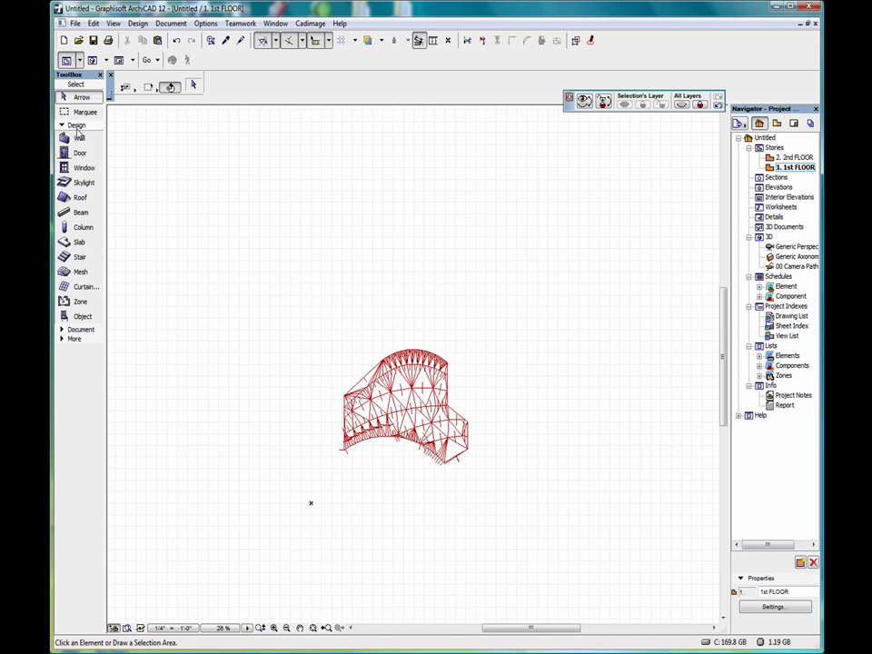
left_click(81, 330)
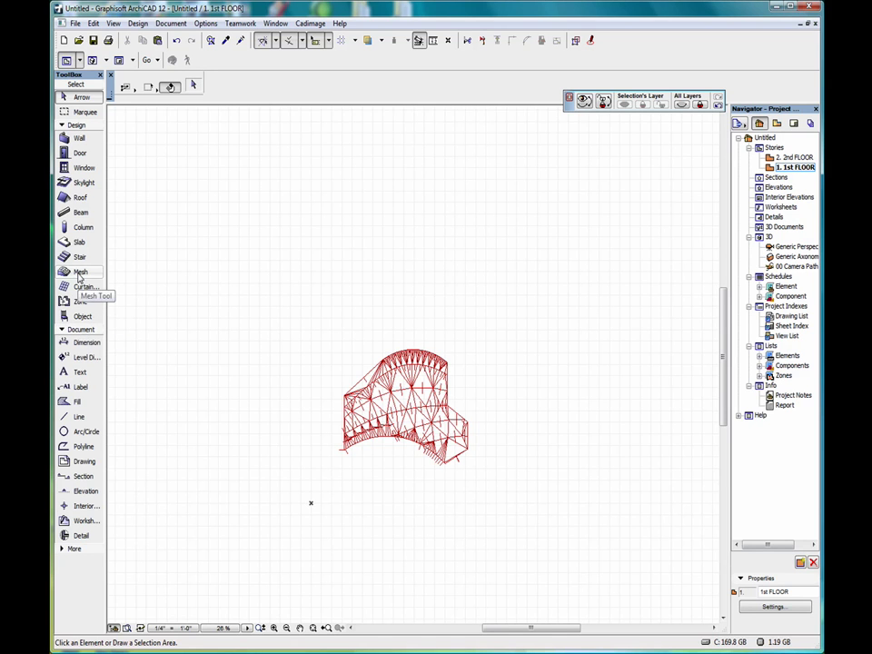
left_click(79, 272)
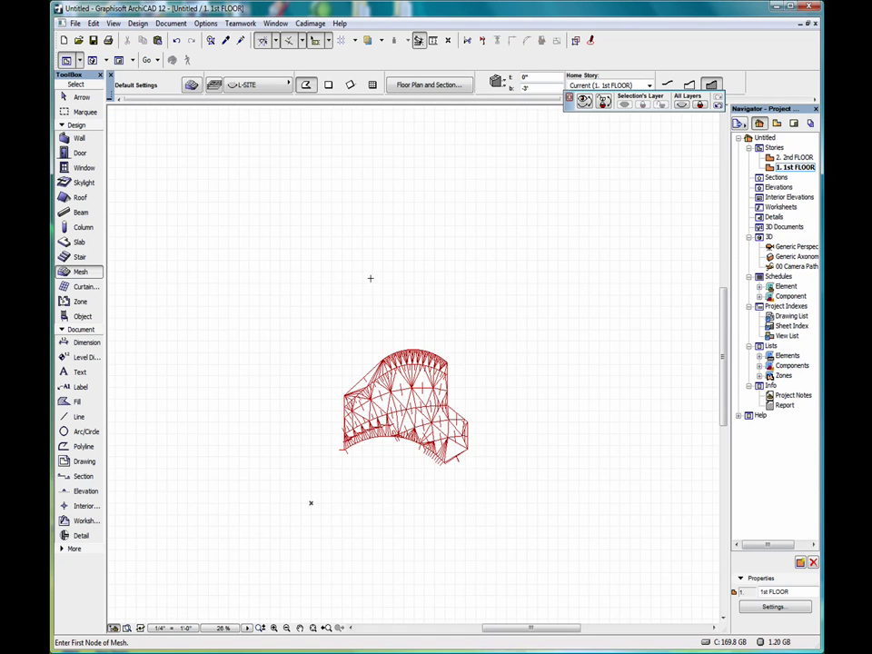
key("r")
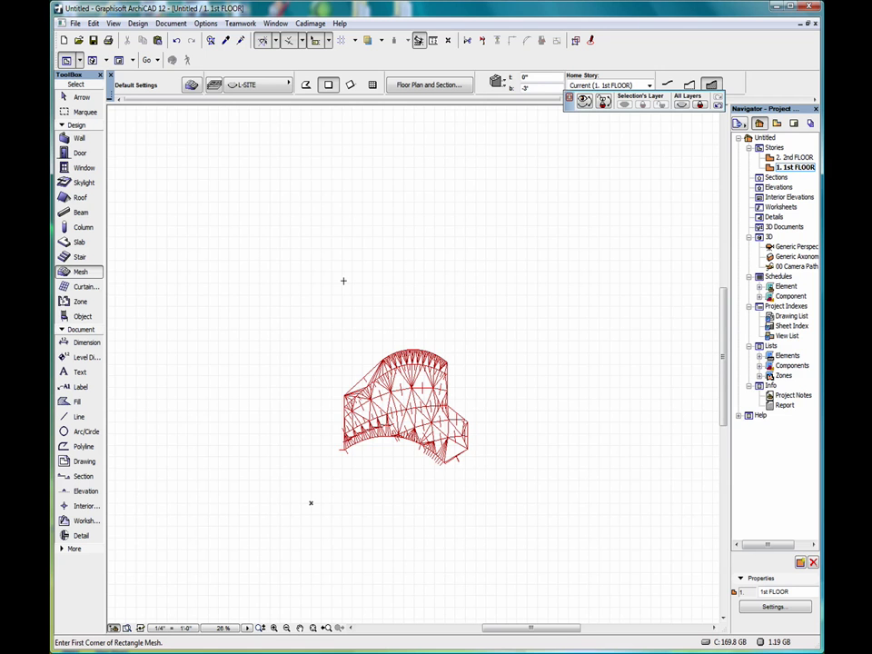
scroll(343, 281, "up", 2)
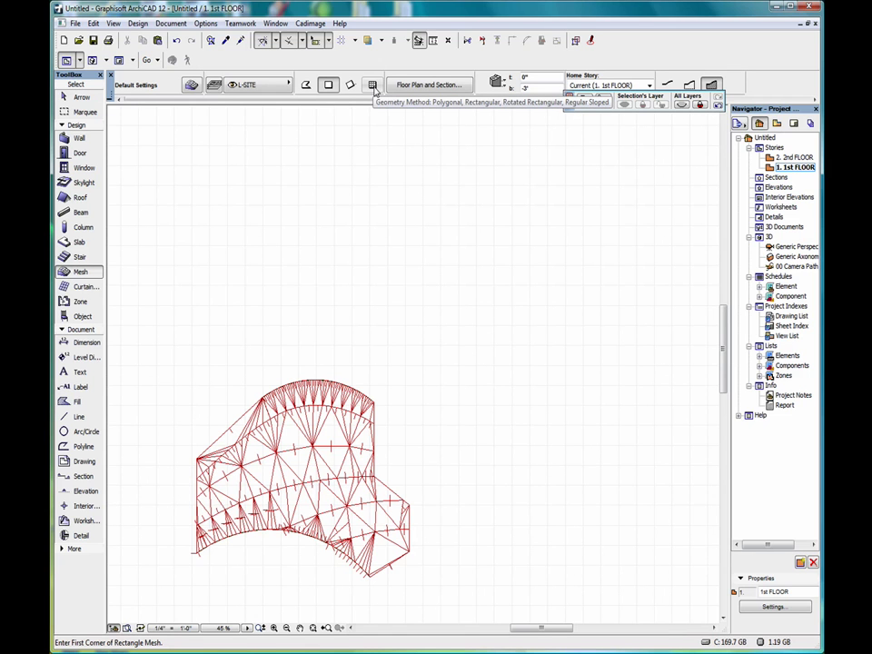
left_click(372, 86)
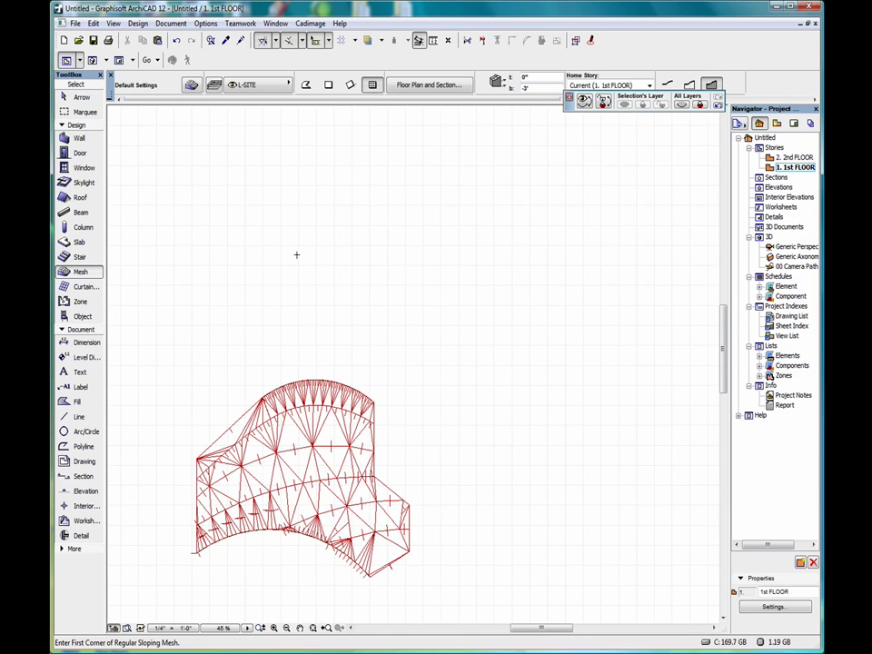
left_click(264, 228)
left_click(613, 240)
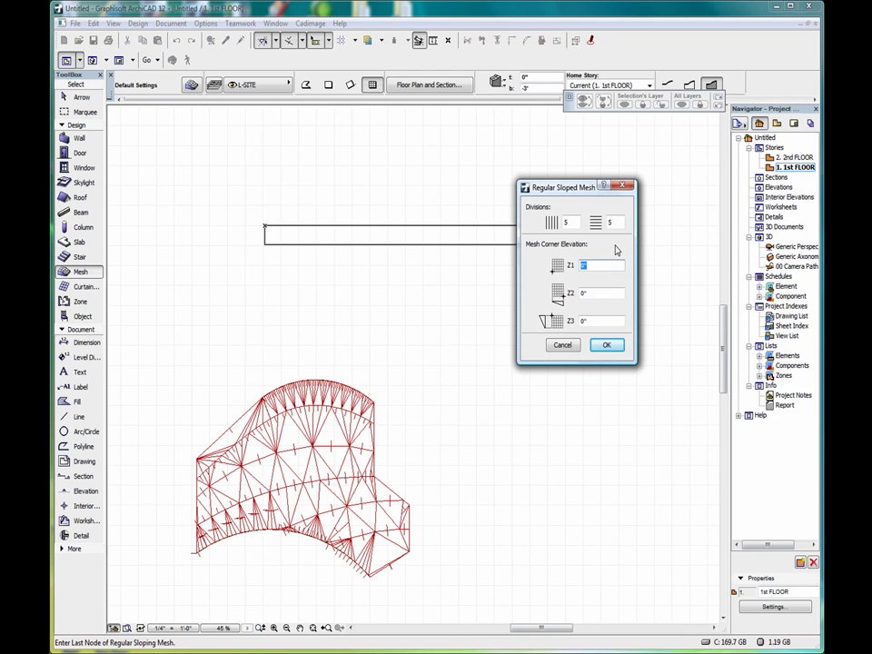
- Set the divisions of the regular sloped mesh to give a single row of four bays, and create it
double_click(570, 222)
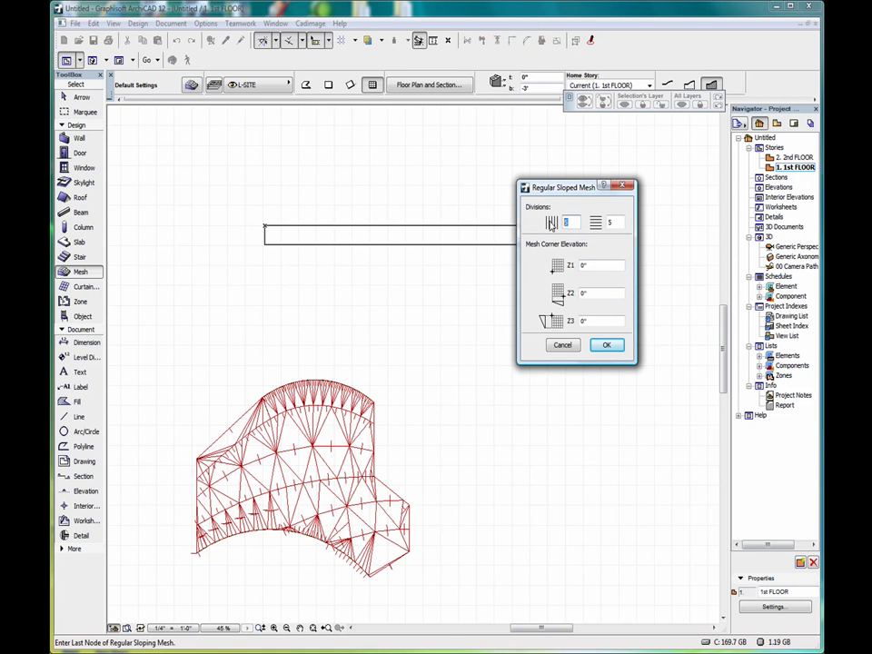
double_click(609, 222)
double_click(609, 222)
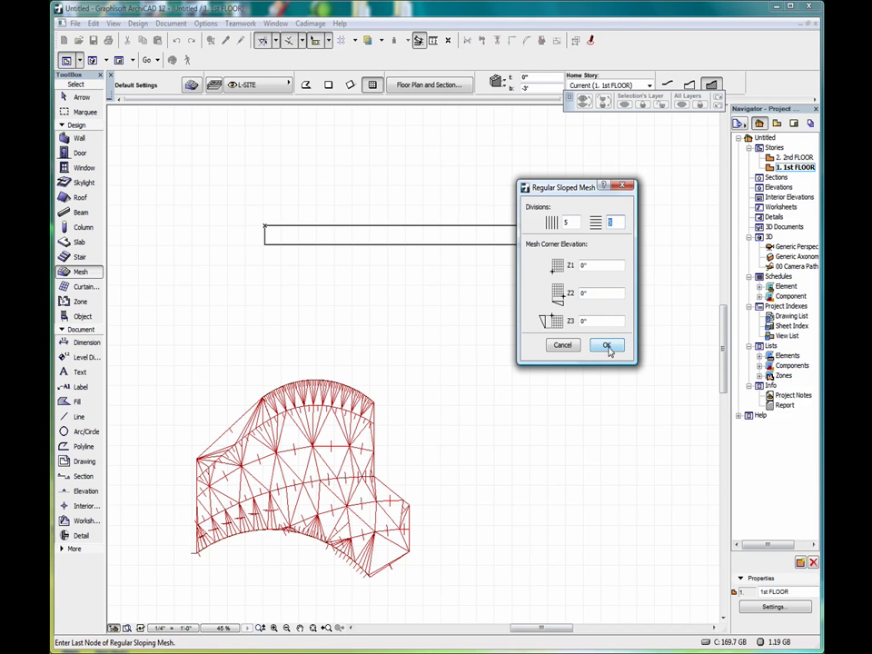
type("6")
left_click(606, 345)
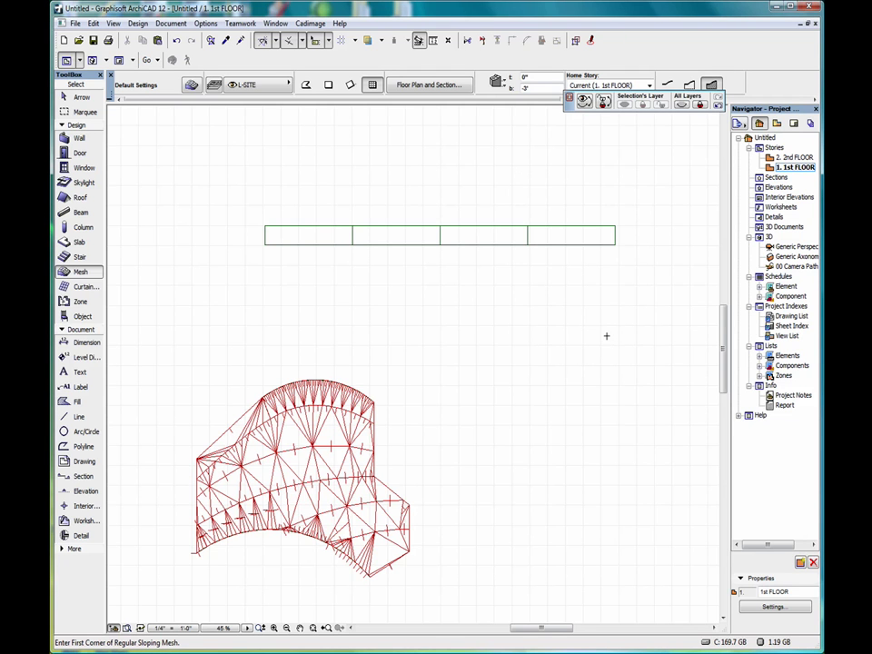
- Select the new strip mesh and set the height of its lower edge's second point from the left to 1'
left_click(77, 98)
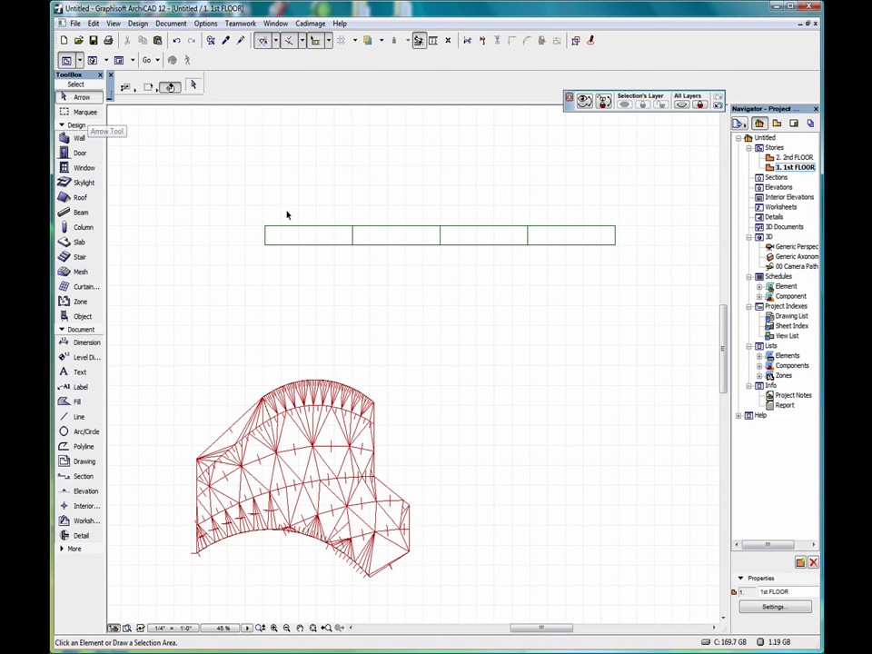
left_click(267, 229)
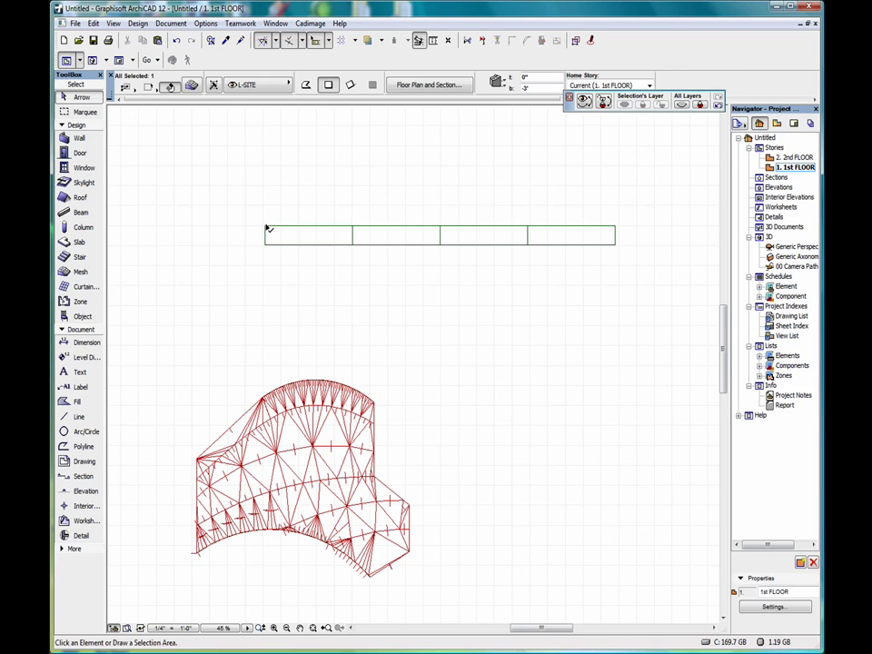
left_click(354, 249)
left_click(354, 249)
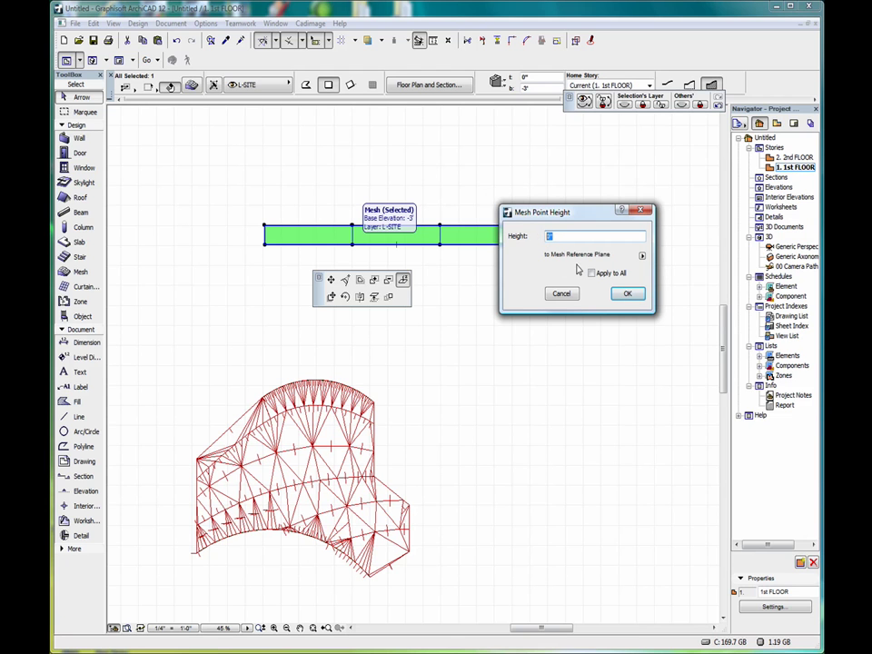
type("1")
left_click(627, 294)
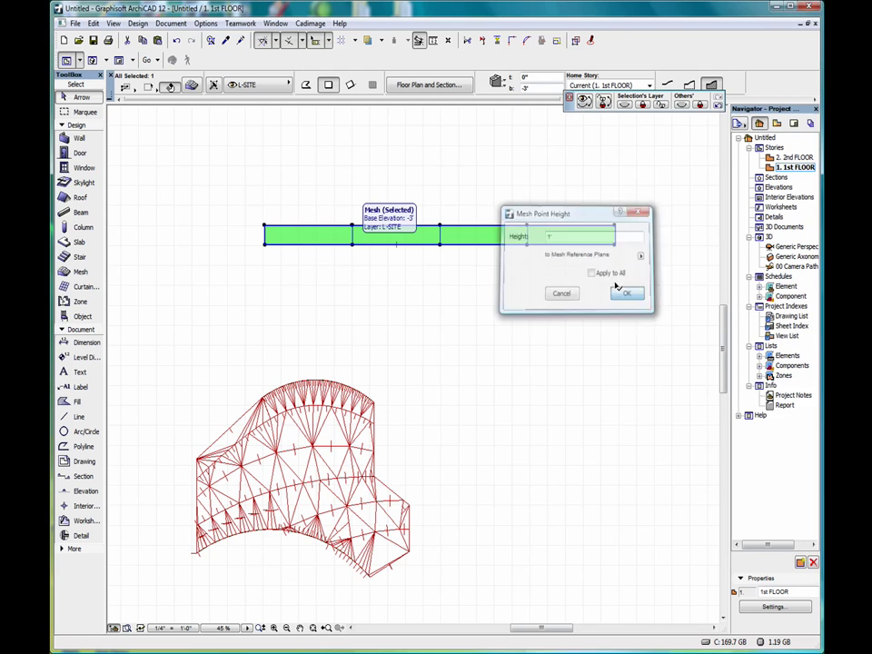
- Set new heights for the third, fourth and fifth points from the left along the strip mesh's lower edge
left_click(440, 243)
left_click(451, 203)
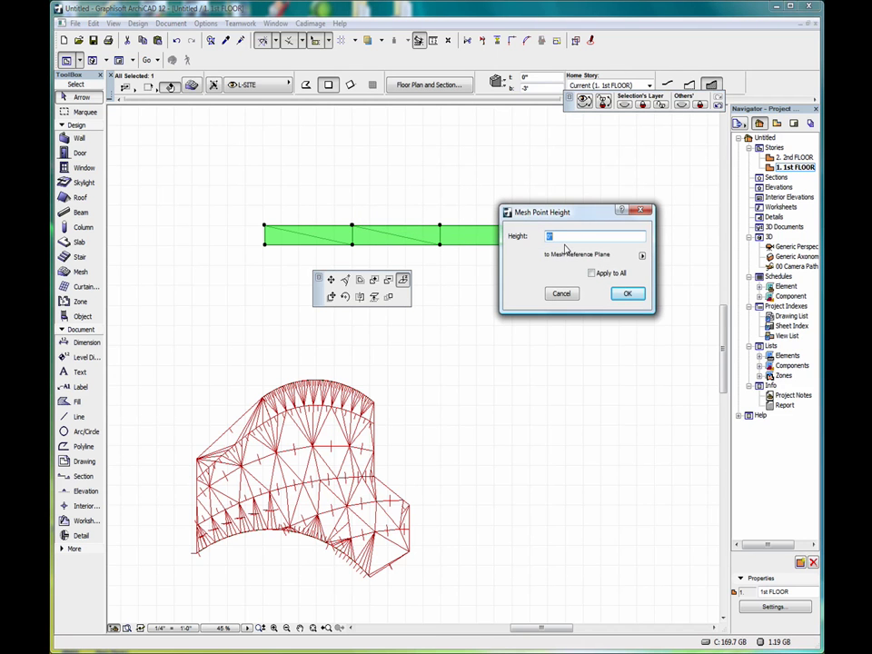
type("1")
left_click(627, 294)
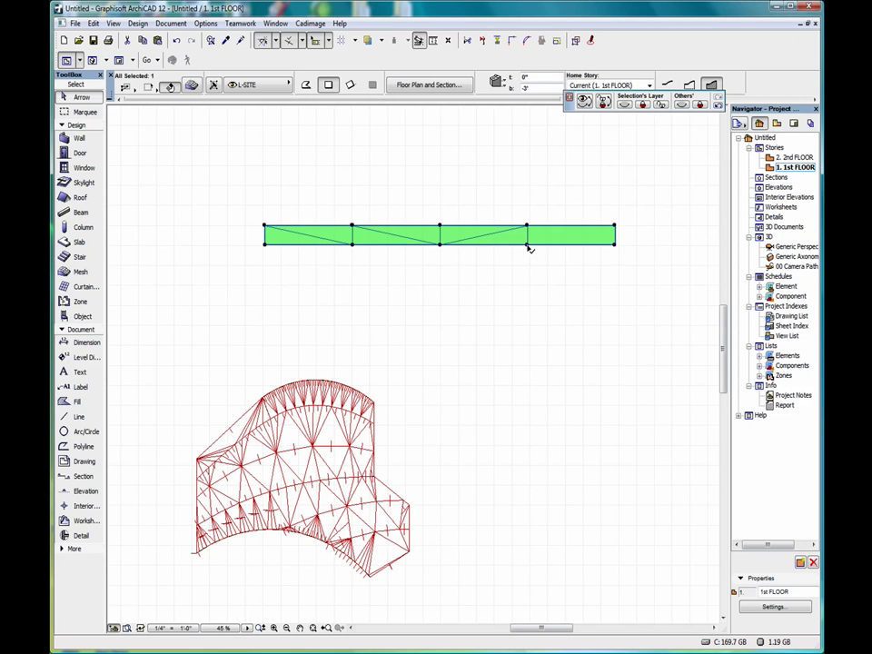
left_click(530, 248)
left_click(547, 179)
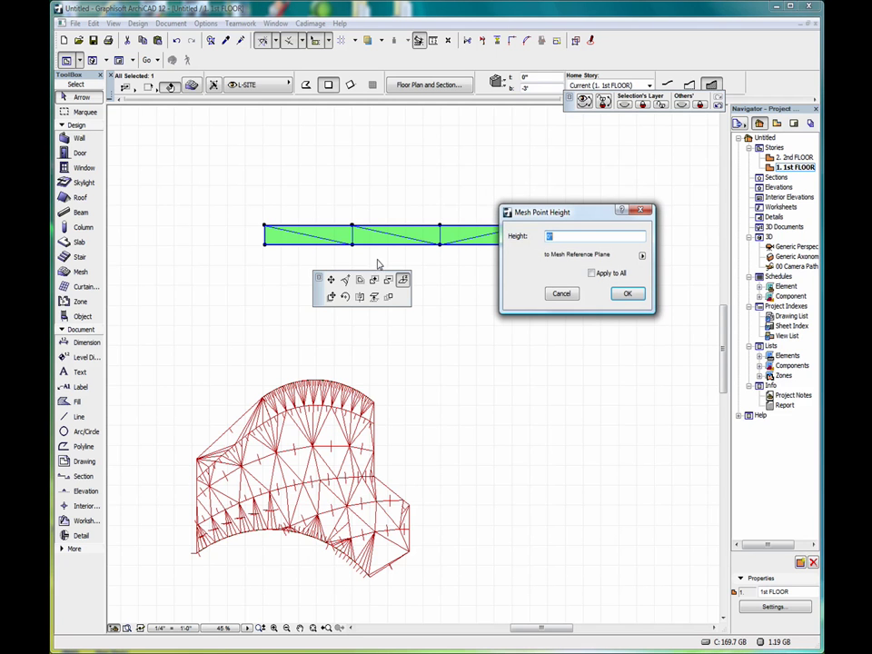
type("1")
left_click(627, 294)
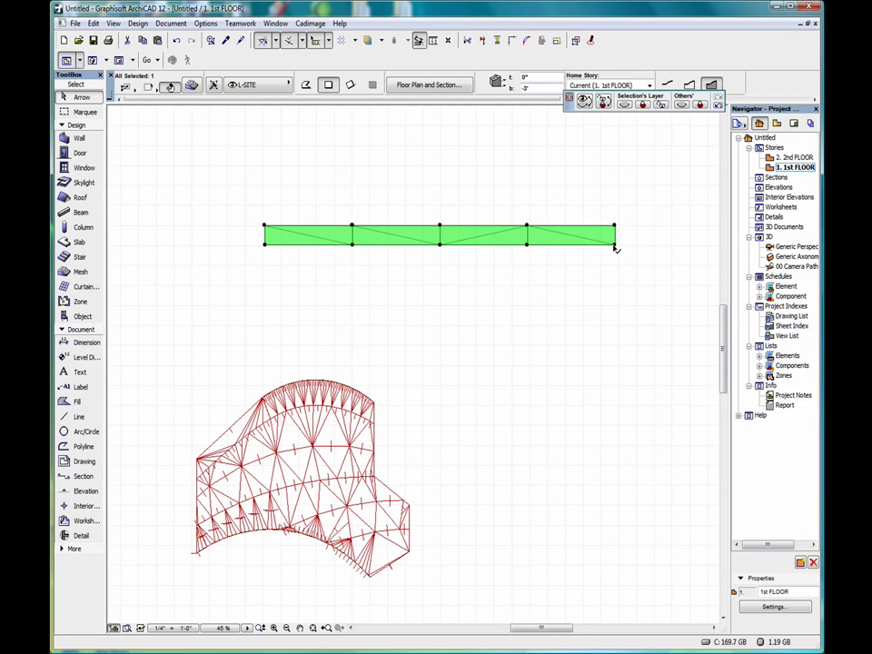
left_click(615, 251)
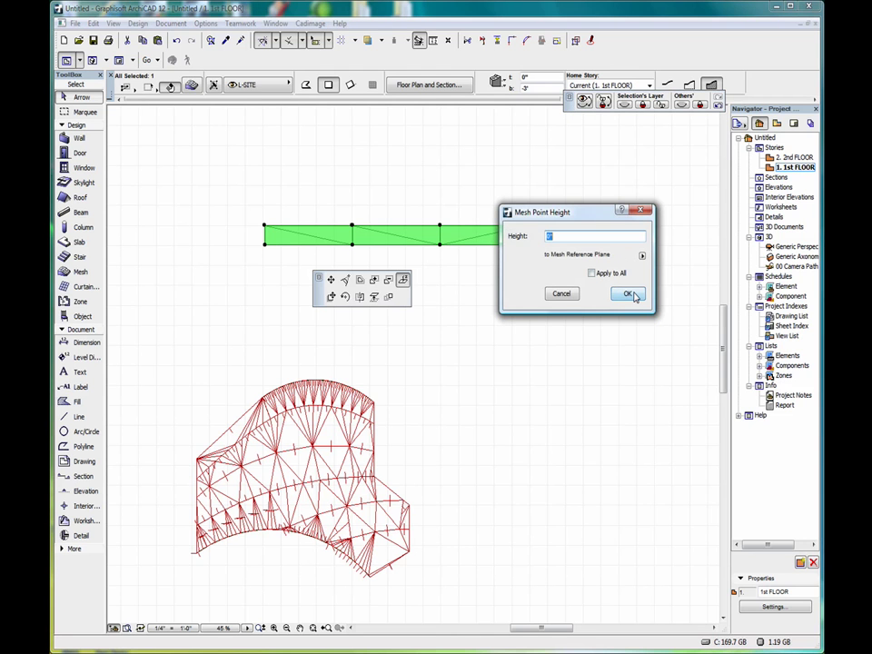
left_click(628, 294)
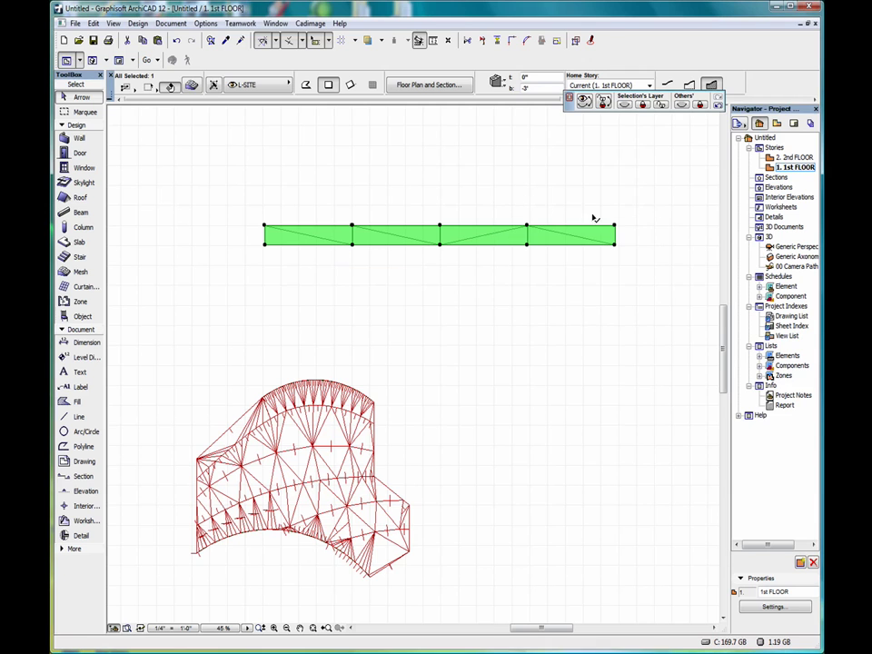
- Show only the selected strip mesh in 3D to inspect its slopes, return to the 1st floor plan, and deselect it
right_click(472, 165)
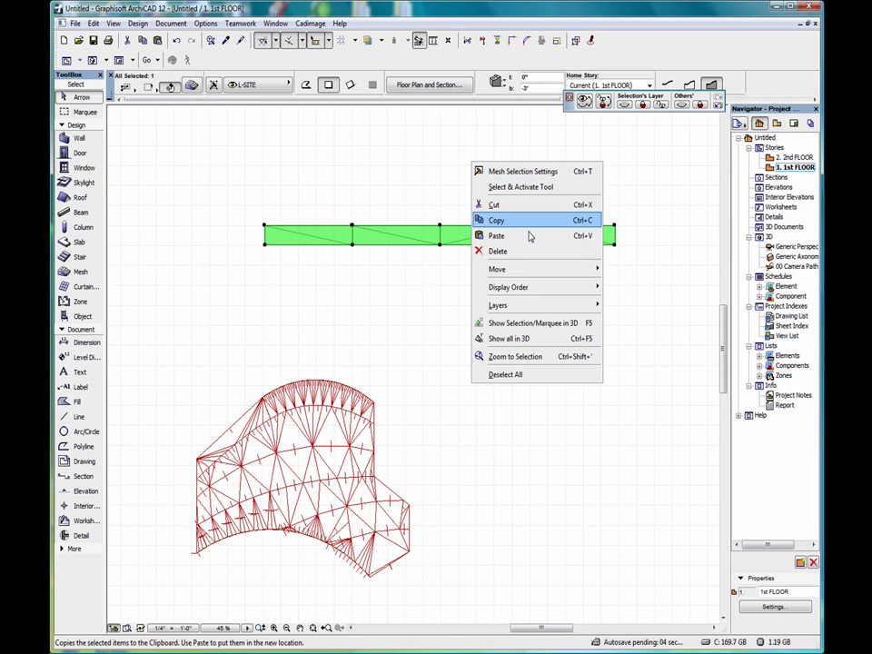
left_click(529, 356)
left_click_drag(375, 457, 245, 413)
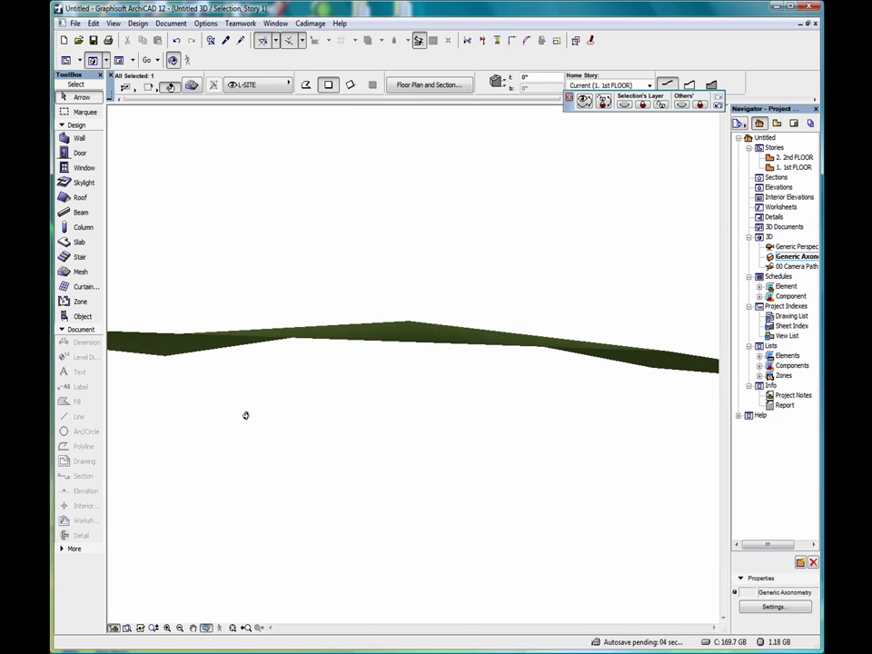
double_click(788, 169)
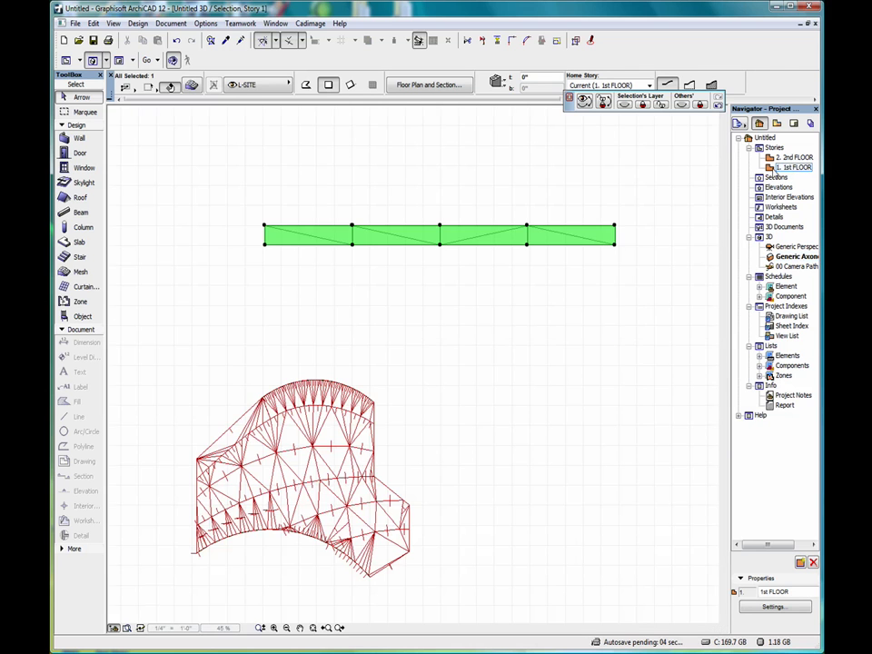
left_click(323, 165)
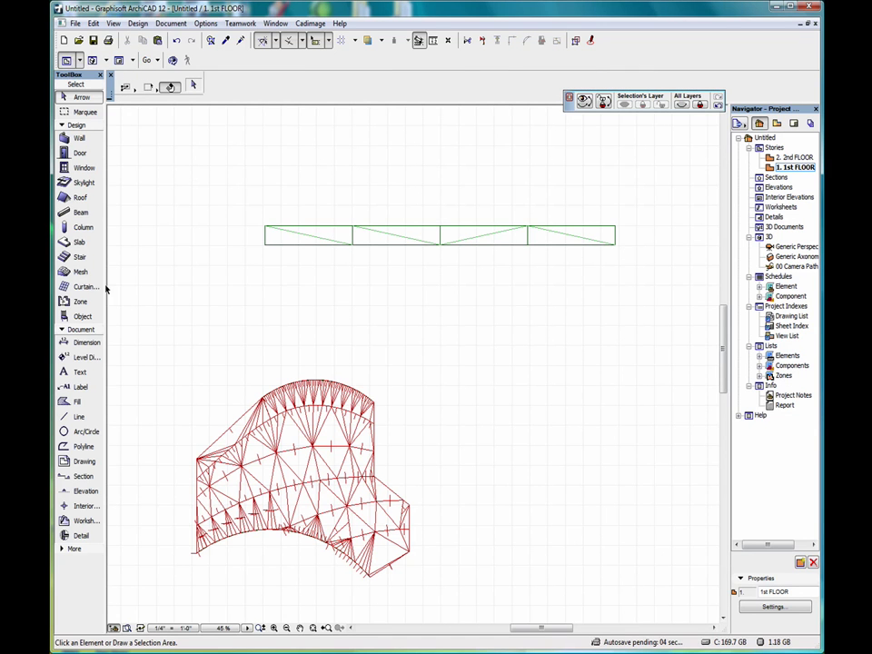
- Draw a single straight wall lengthwise over the strip mesh, extending slightly past both of the mesh's ends
left_click(79, 141)
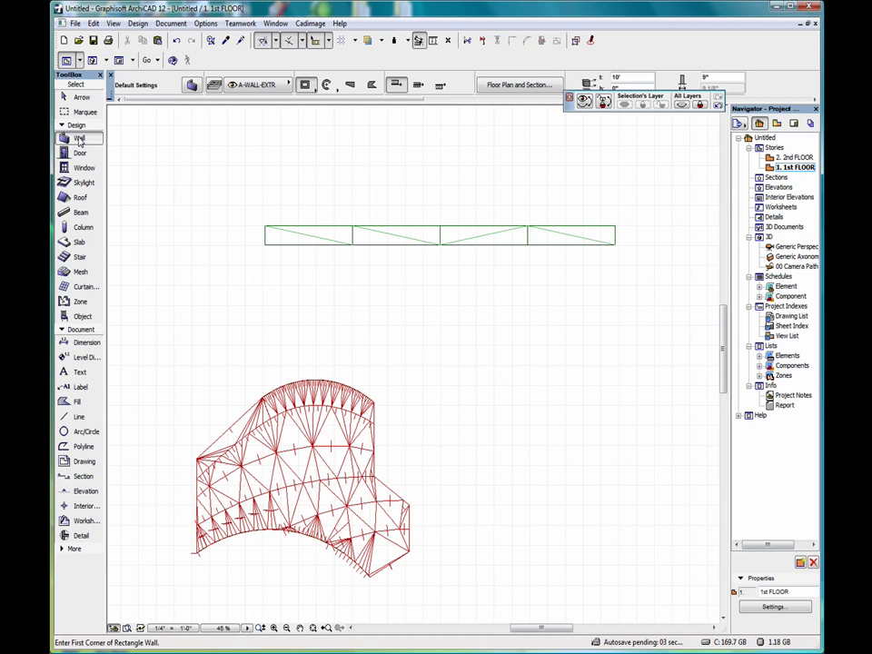
left_click(246, 232)
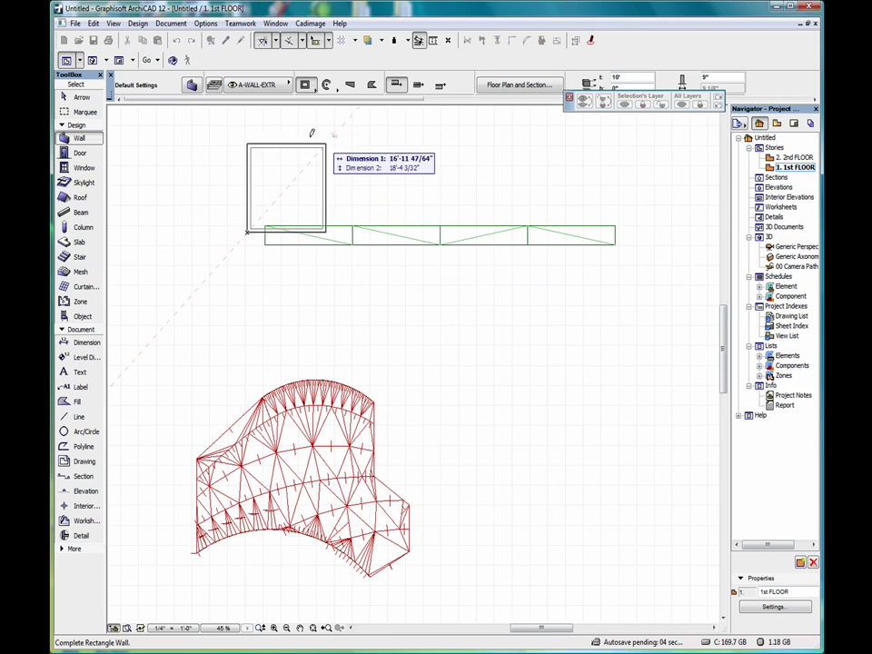
left_click(309, 84)
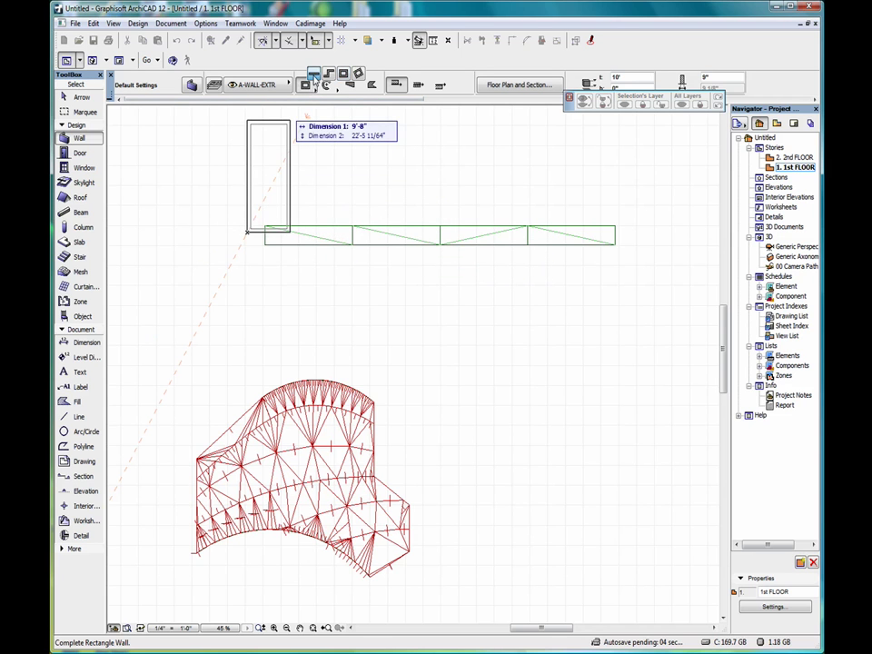
left_click(313, 73)
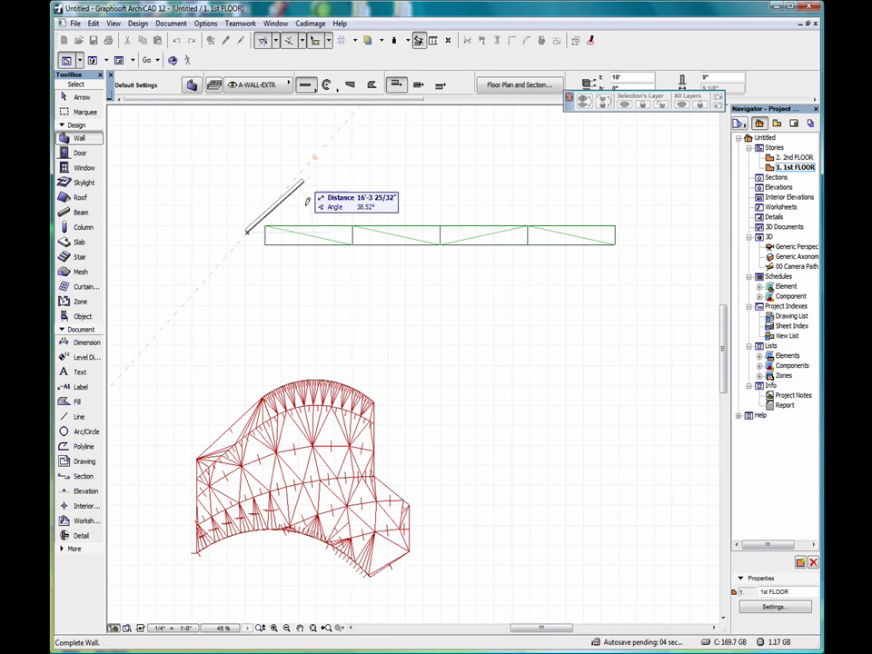
left_click(635, 230)
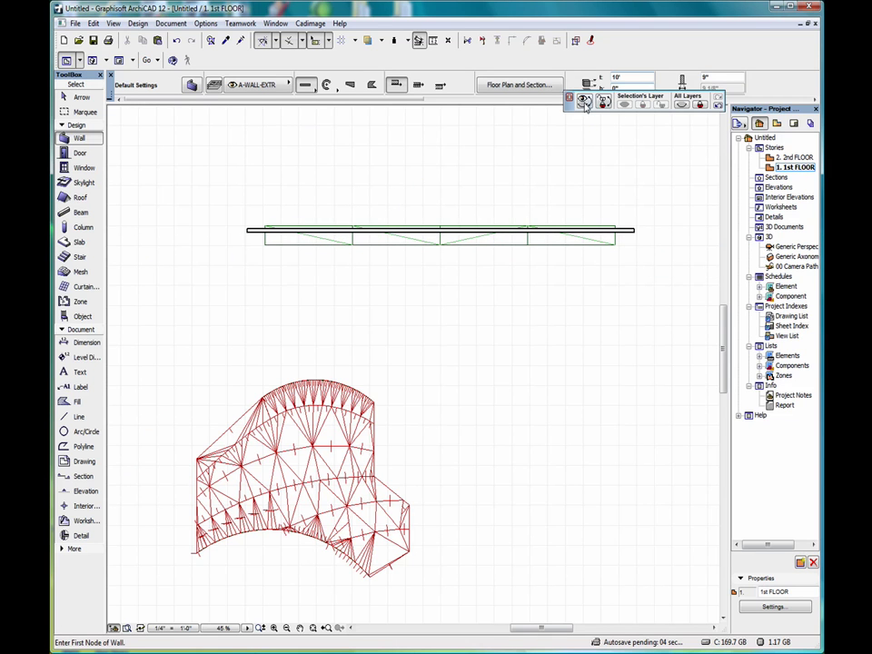
- Set the new wall's thickness to 2' and move it down about 2' over the strip mesh
left_click(696, 78)
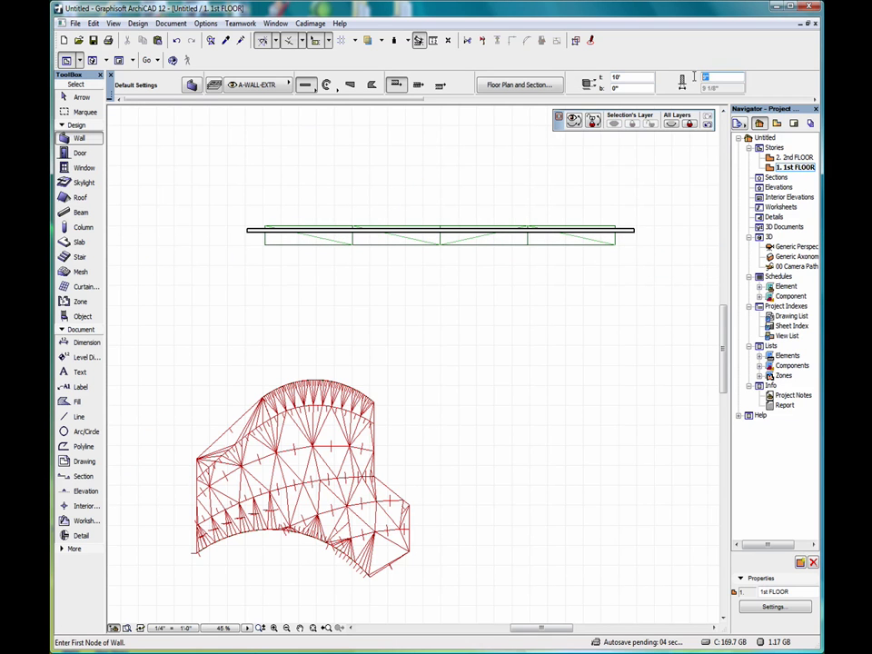
left_click(73, 97)
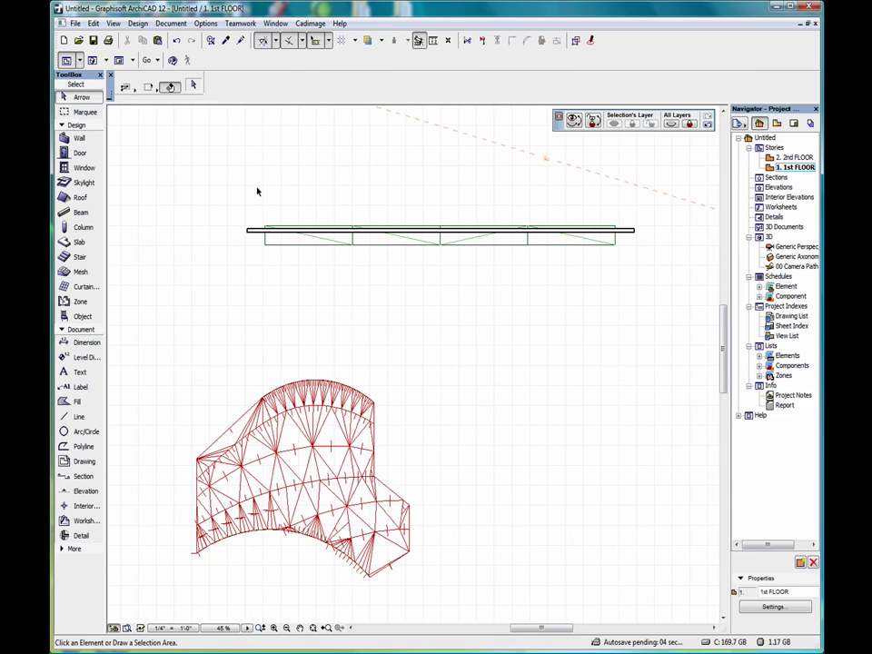
left_click(635, 231)
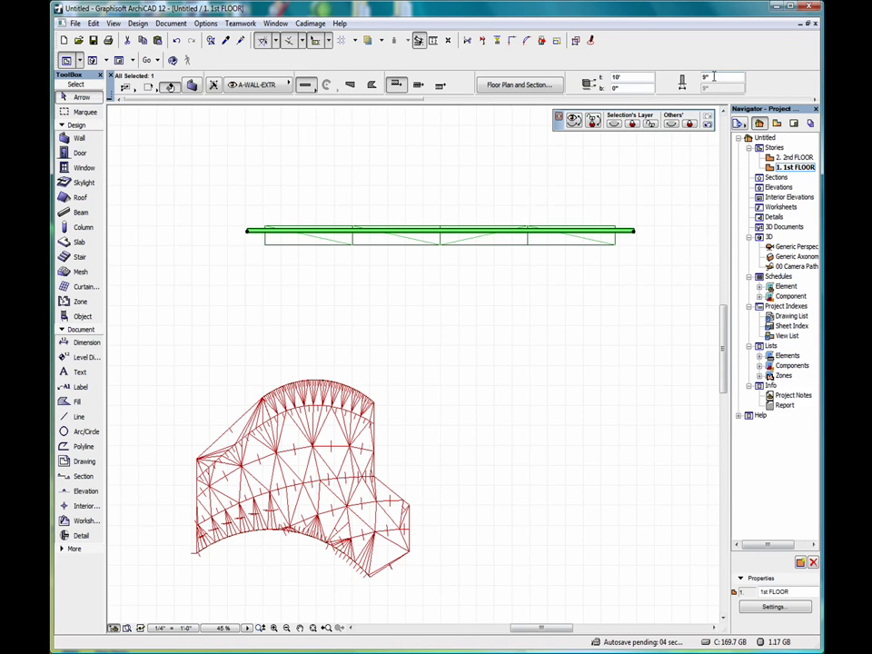
left_click(714, 77)
type("2")
key("Return")
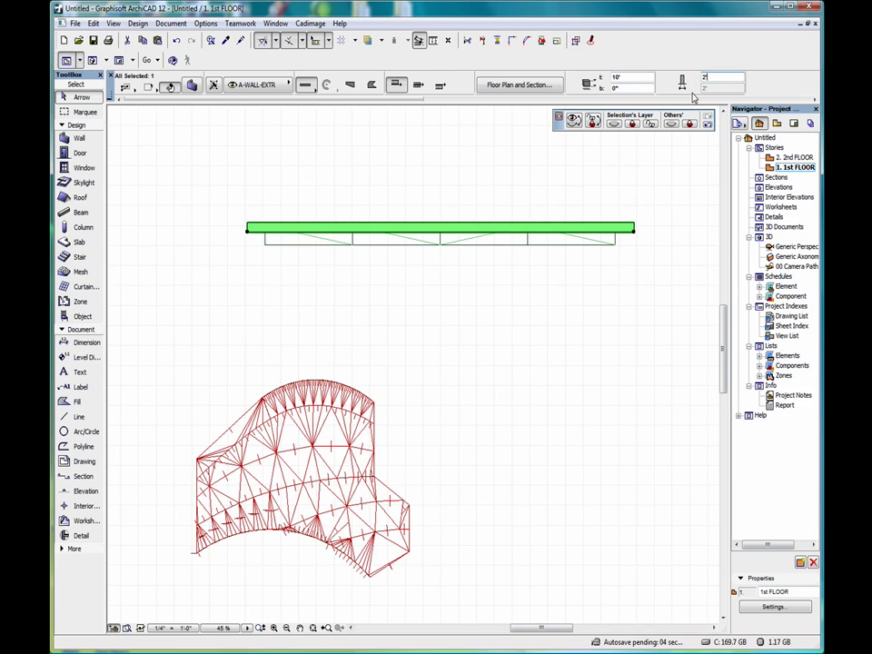
left_click(566, 236)
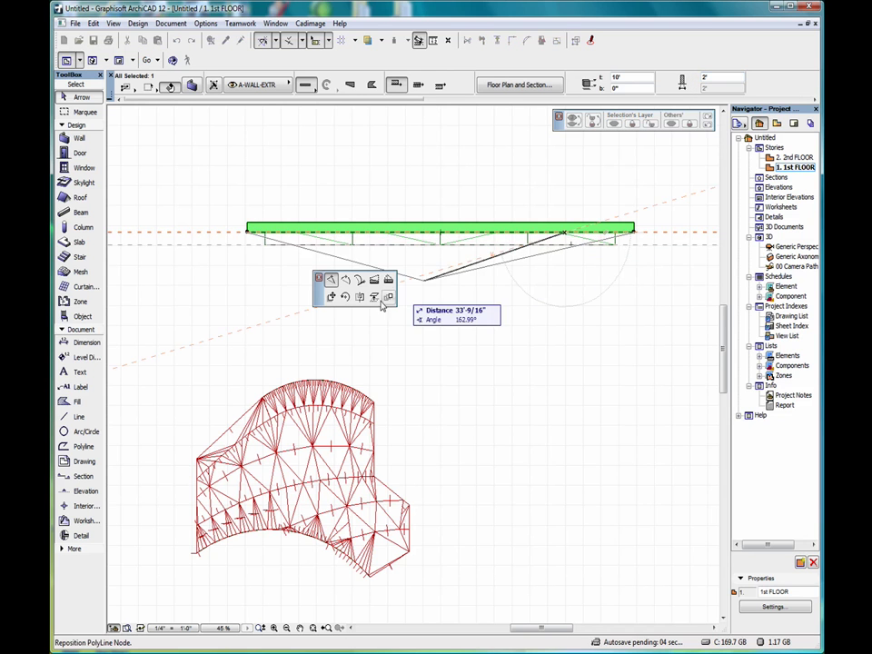
left_click(331, 296)
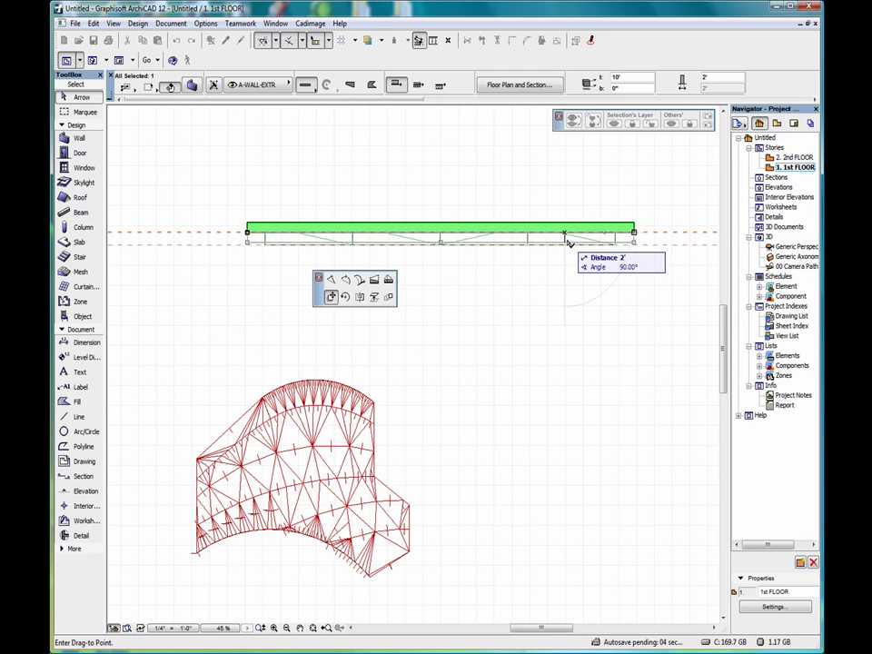
- In a 3D view of the wall and strip mesh, undo the mesh's last lift and elevate it again to about 9'-2"
key("F5")
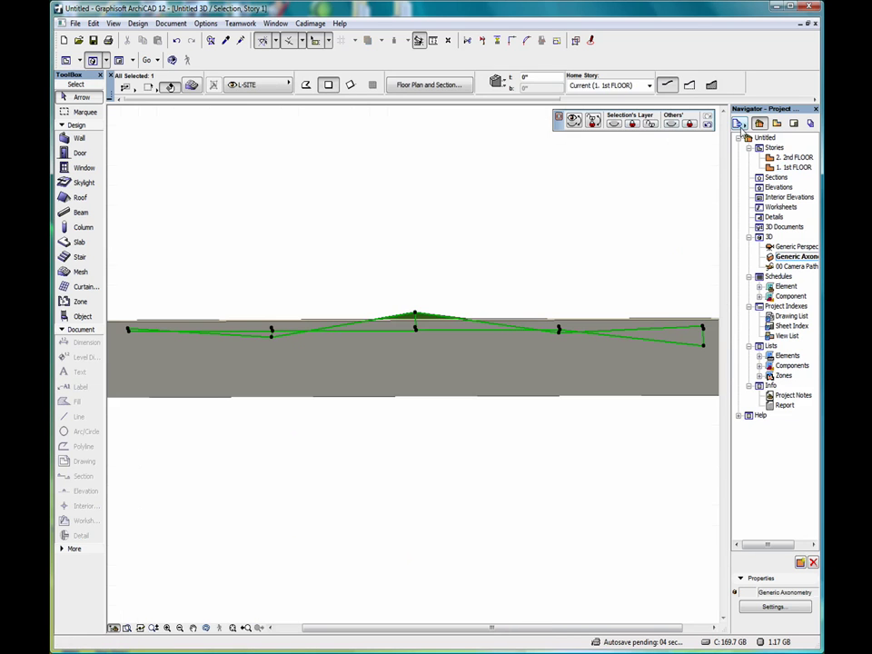
left_click(177, 41)
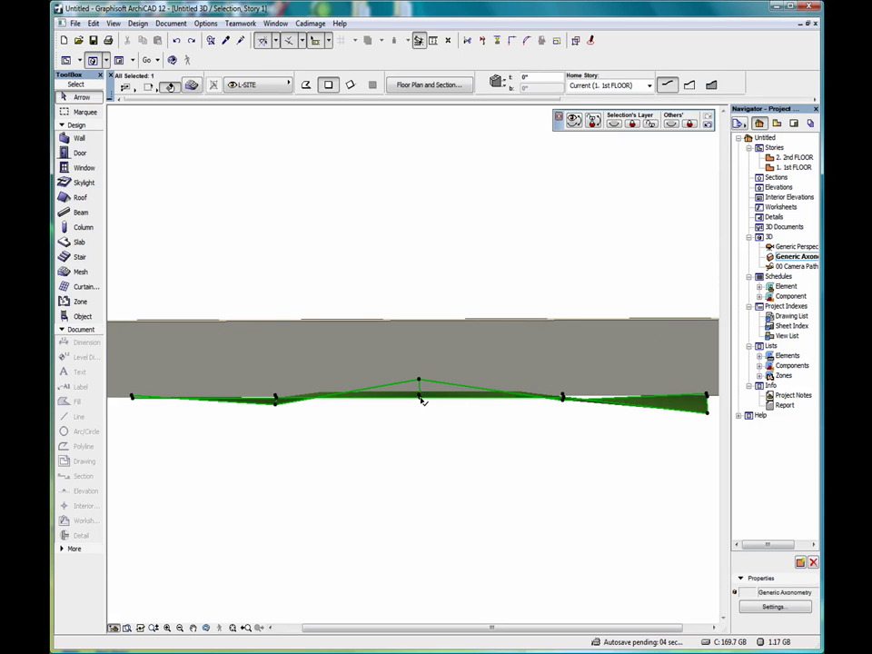
left_click(419, 398)
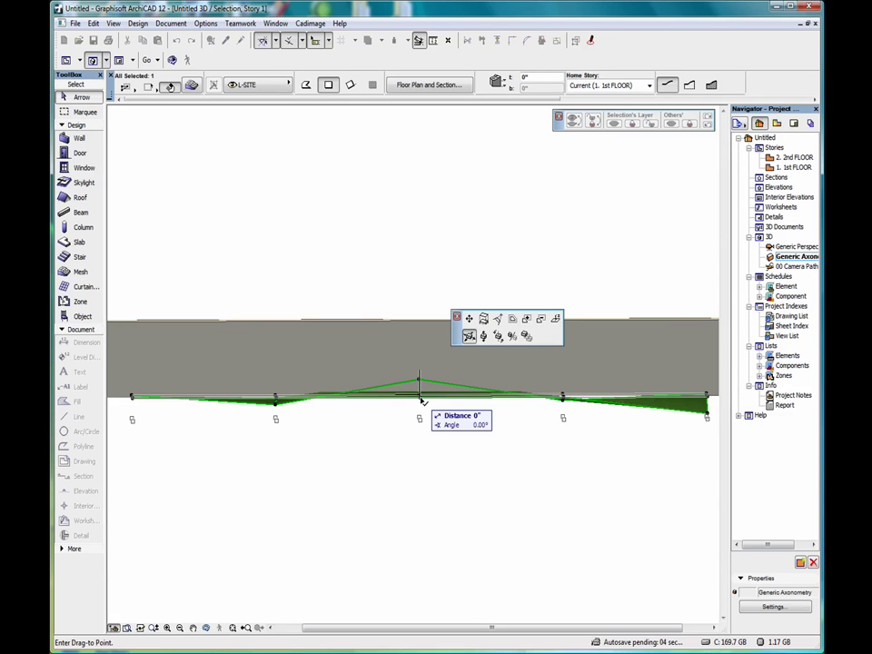
left_click(483, 337)
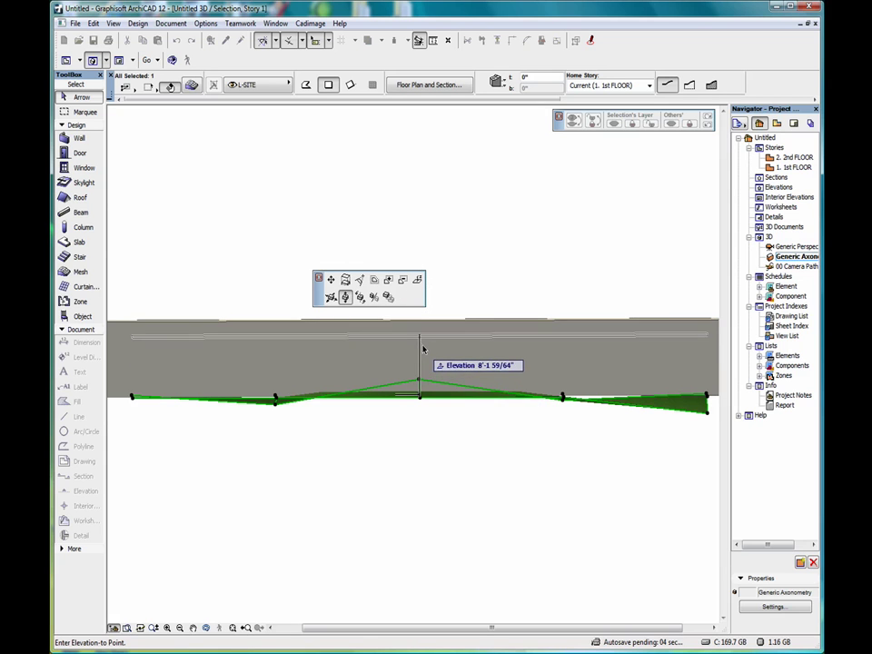
left_click(421, 340)
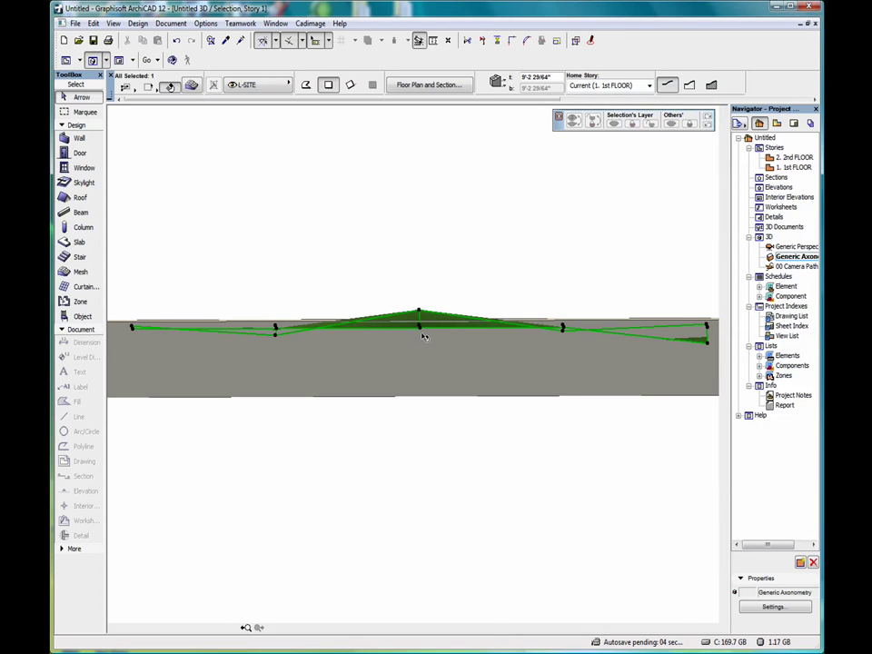
- Lower the strip mesh about 2' to an elevation of about 7'-2", and inspect where it cuts through the wall
left_click(420, 331)
left_click(469, 269)
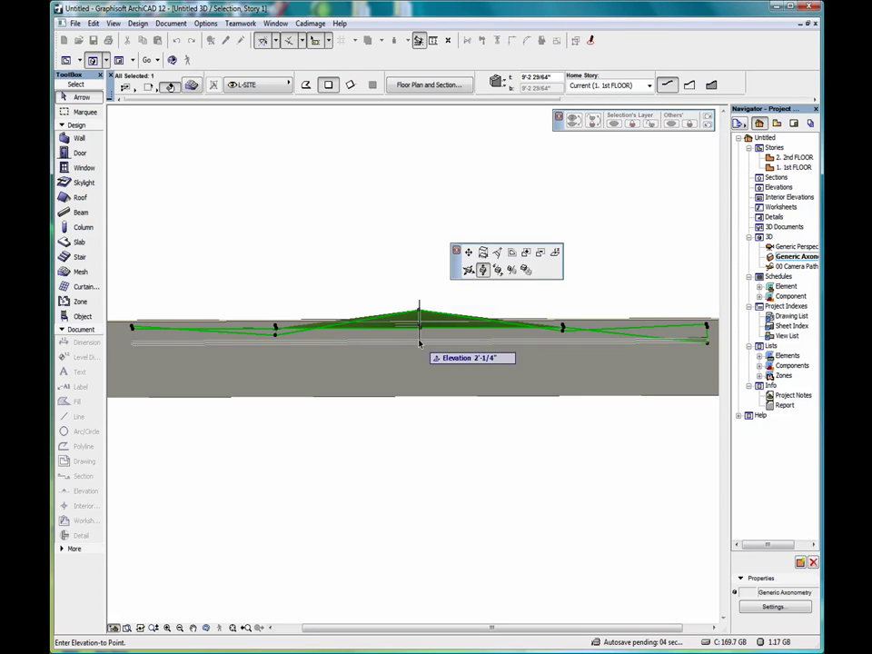
left_click(418, 340)
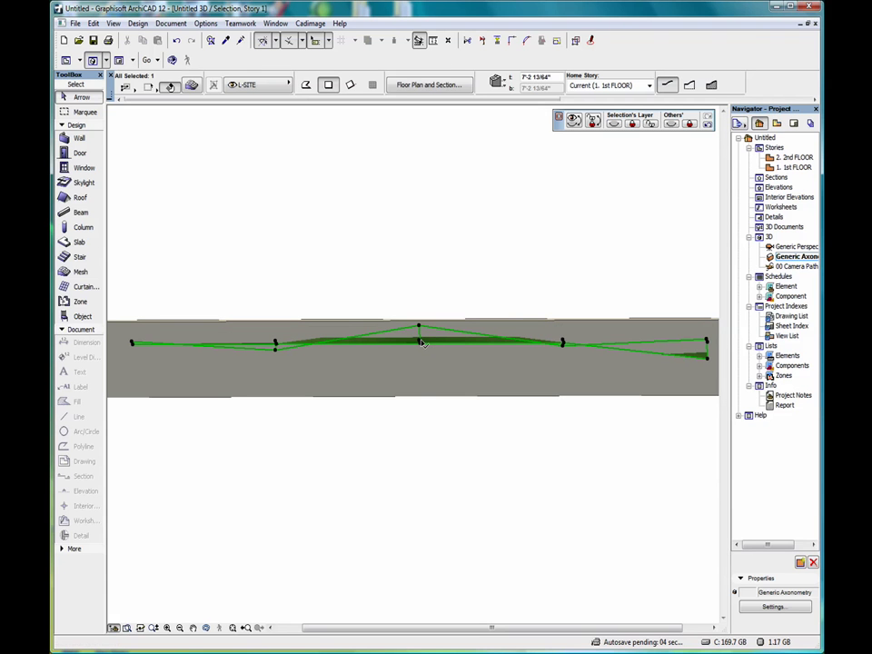
middle_click_drag(396, 470, 278, 531, "shift")
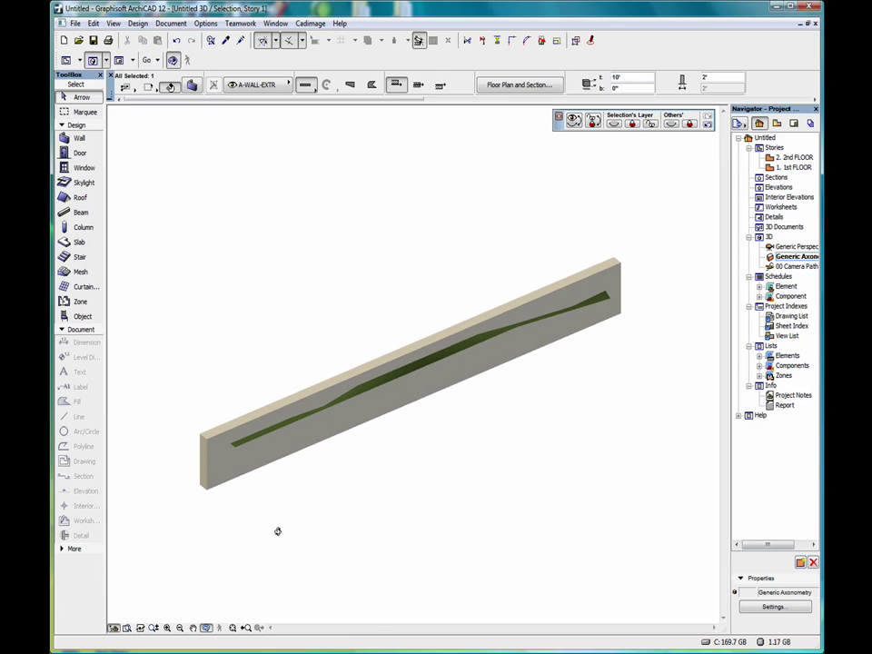
- On the first-floor plan, shorten the wall by about 6' at its right end and 4'-10" at its left, then check it against the mesh in 3D
double_click(787, 168)
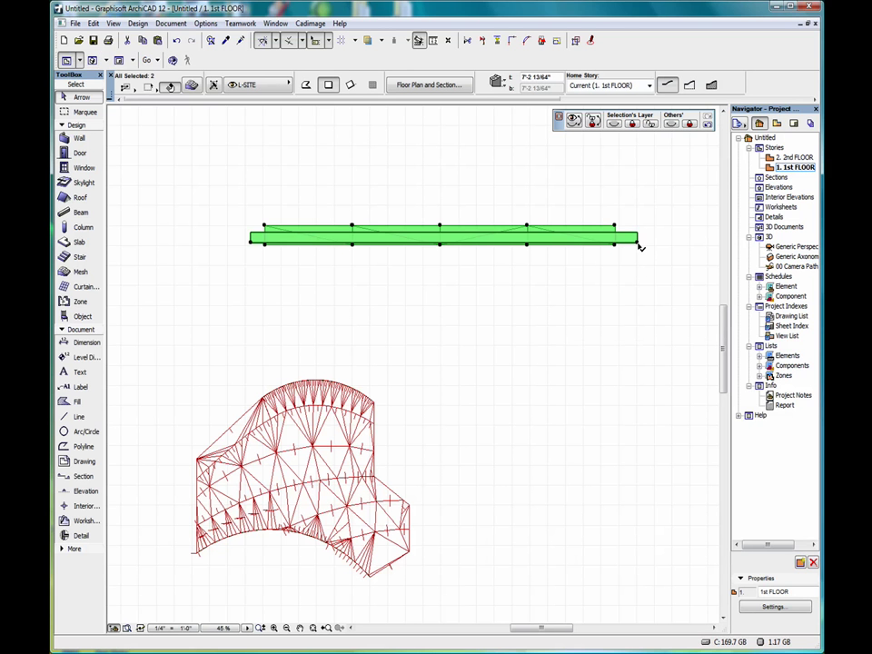
left_click(636, 278)
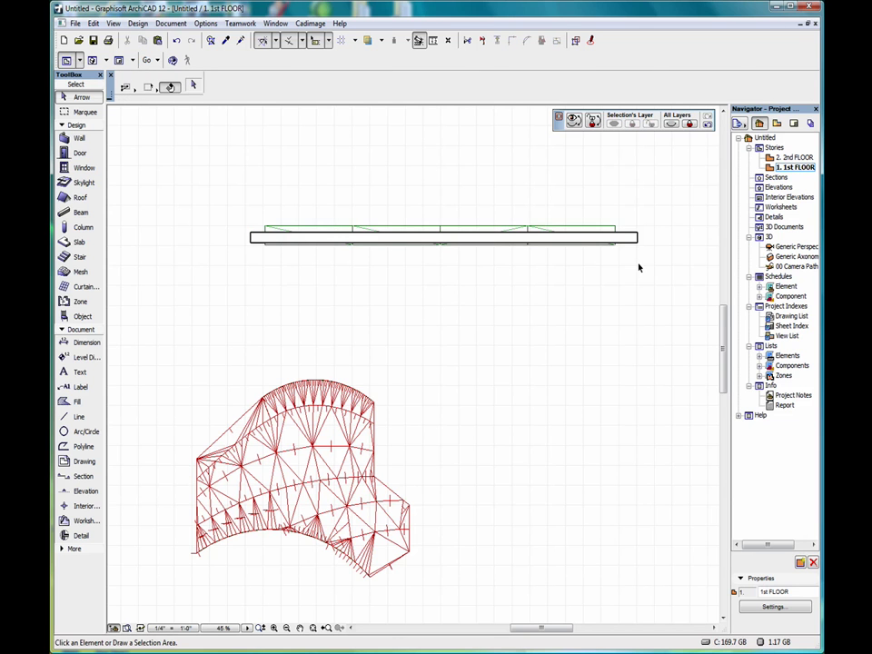
left_click(640, 245)
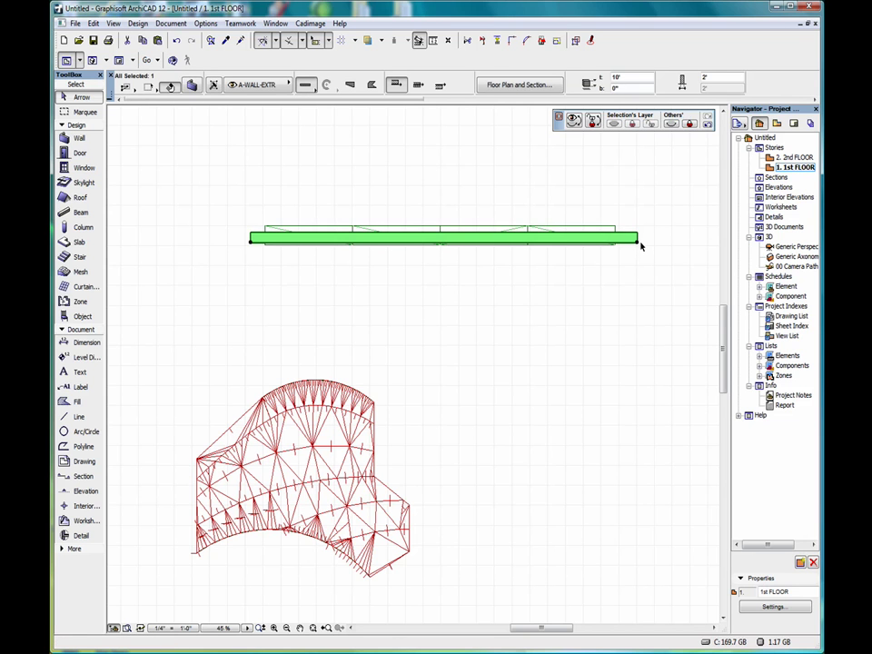
left_click(640, 245)
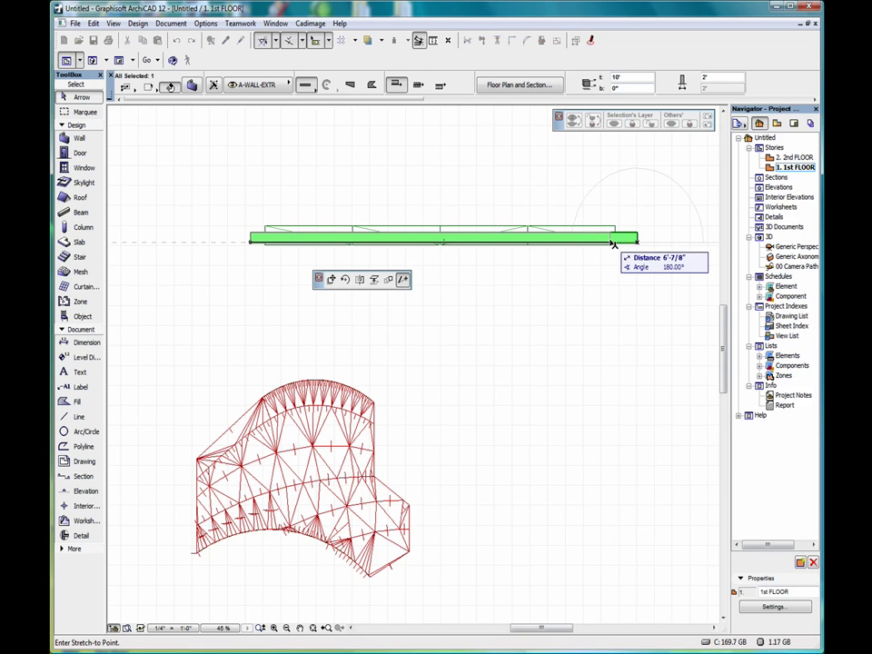
left_click(610, 240)
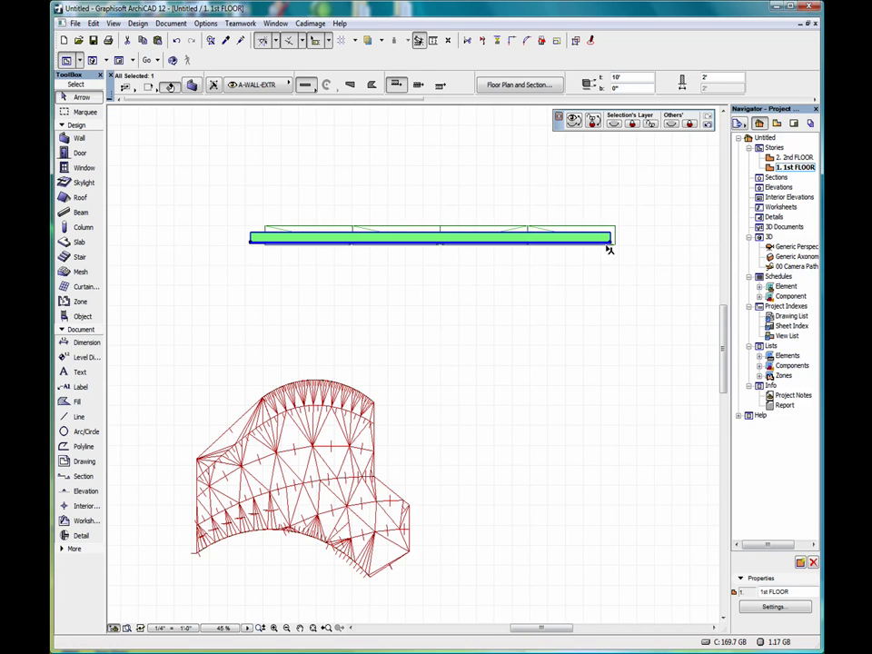
left_click(252, 241)
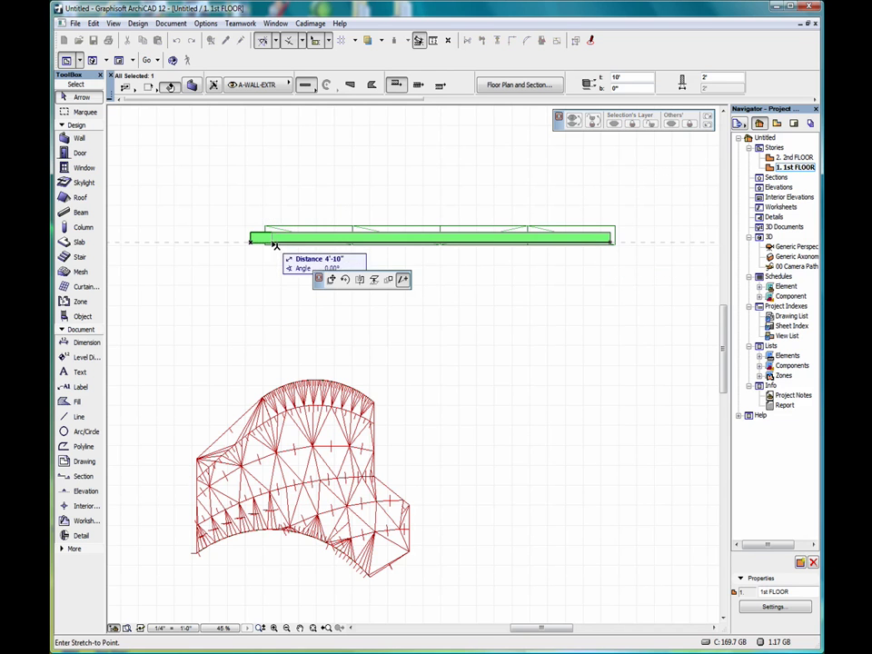
key("Escape")
key("F5")
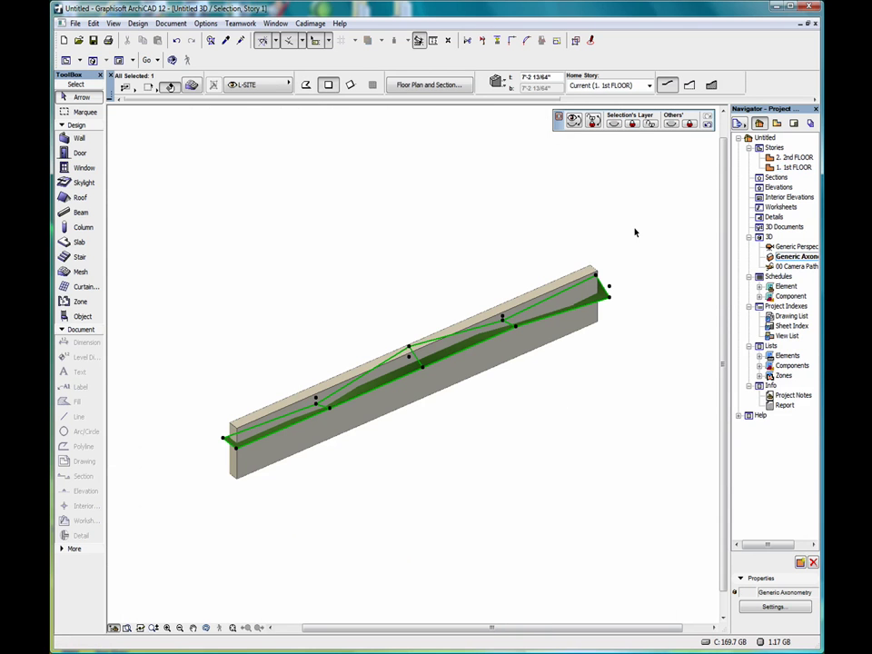
key("Escape")
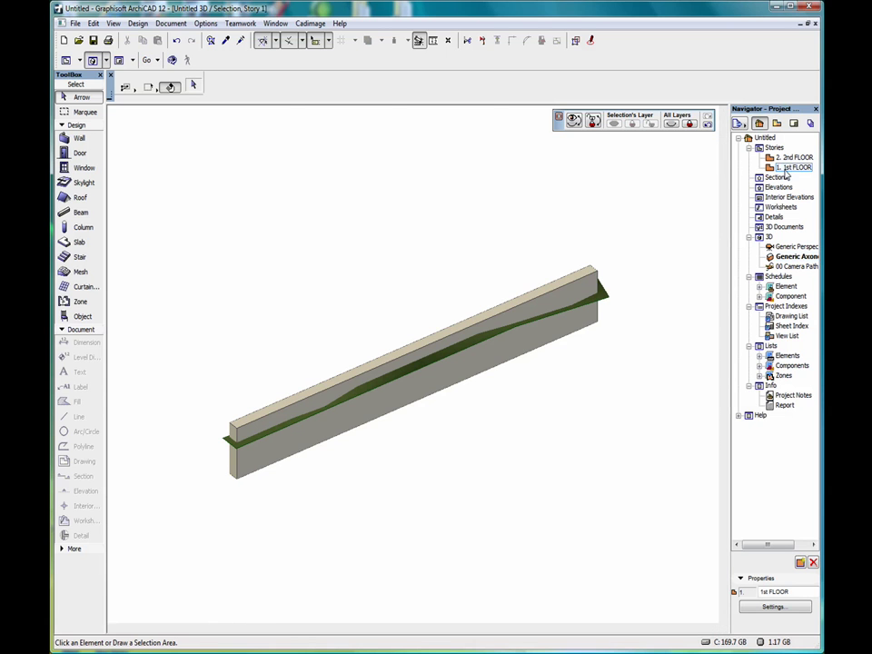
- Select the strip mesh on the first-floor plan and create roofs from it with Create Roofs from Mesh
double_click(785, 170)
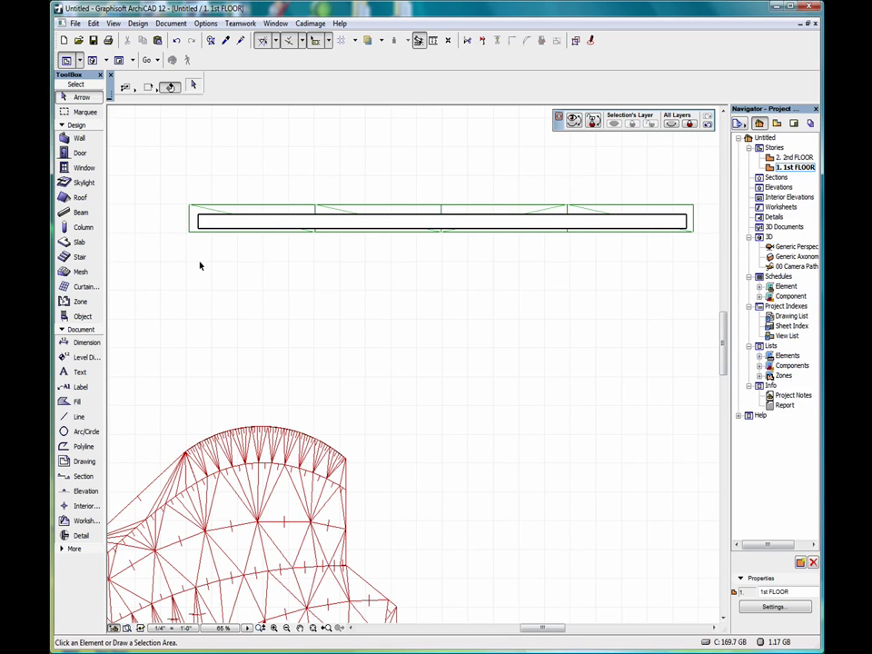
left_click(191, 232)
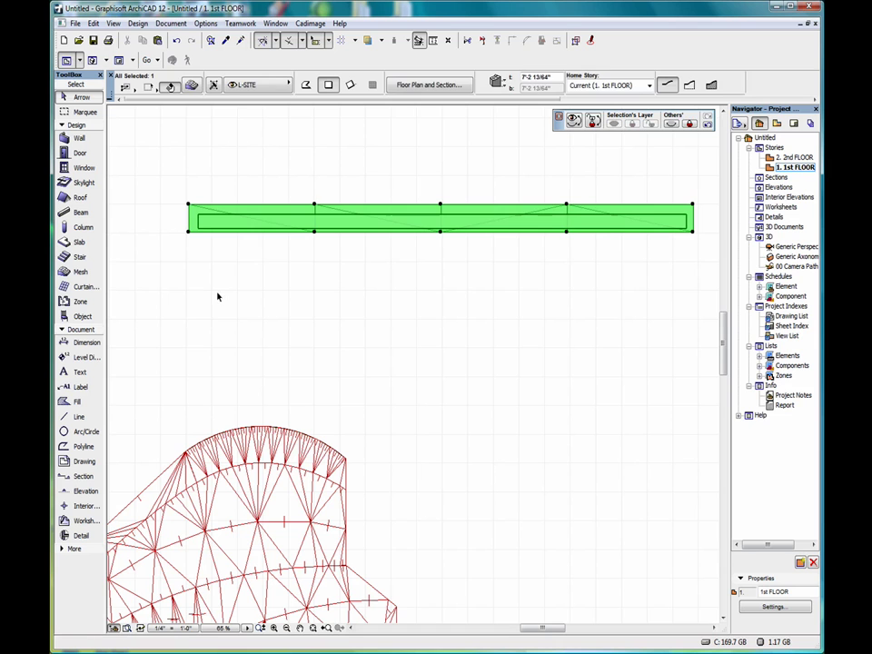
left_click(203, 219)
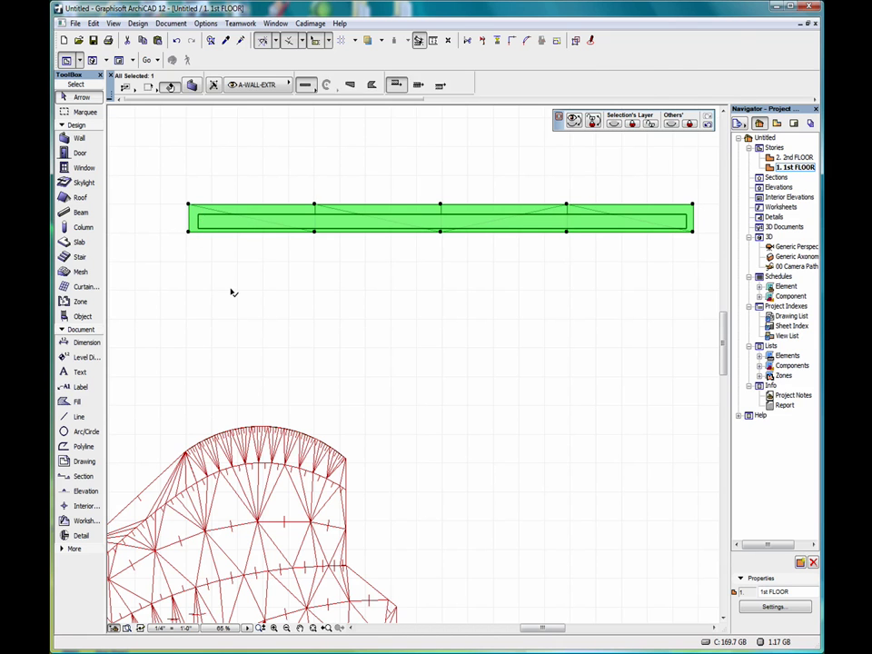
left_click(191, 209)
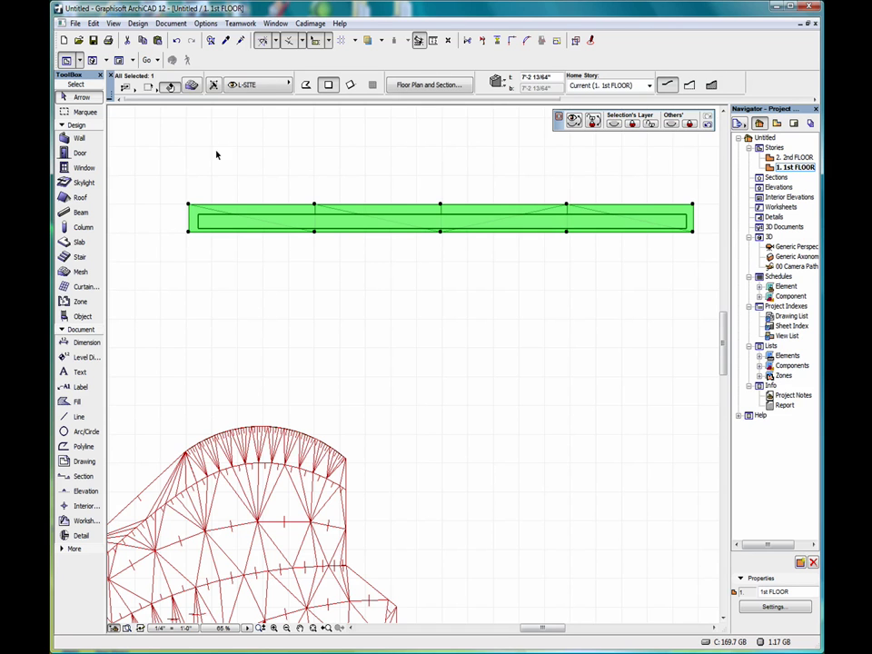
left_click(137, 24)
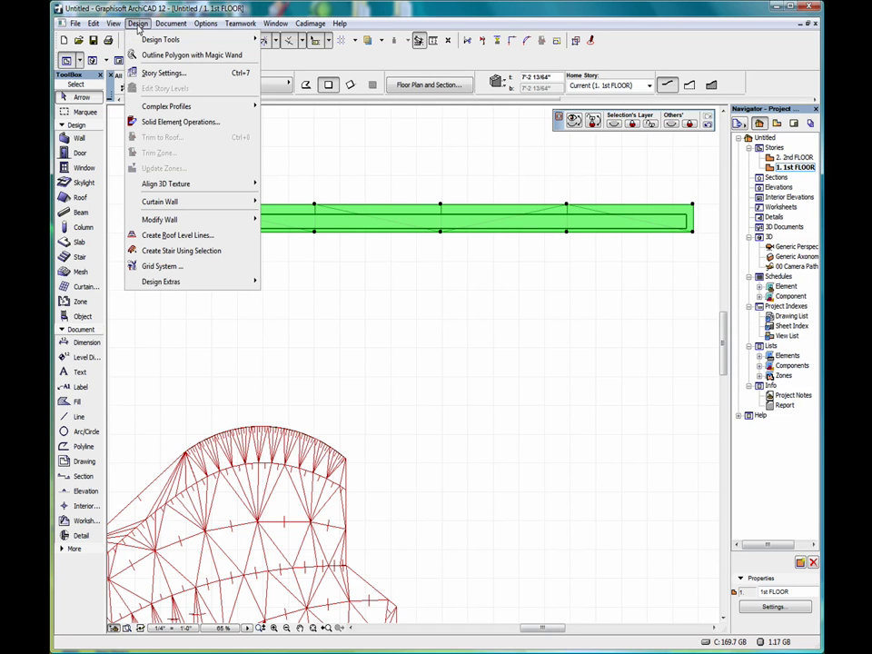
mouse_move(197, 283)
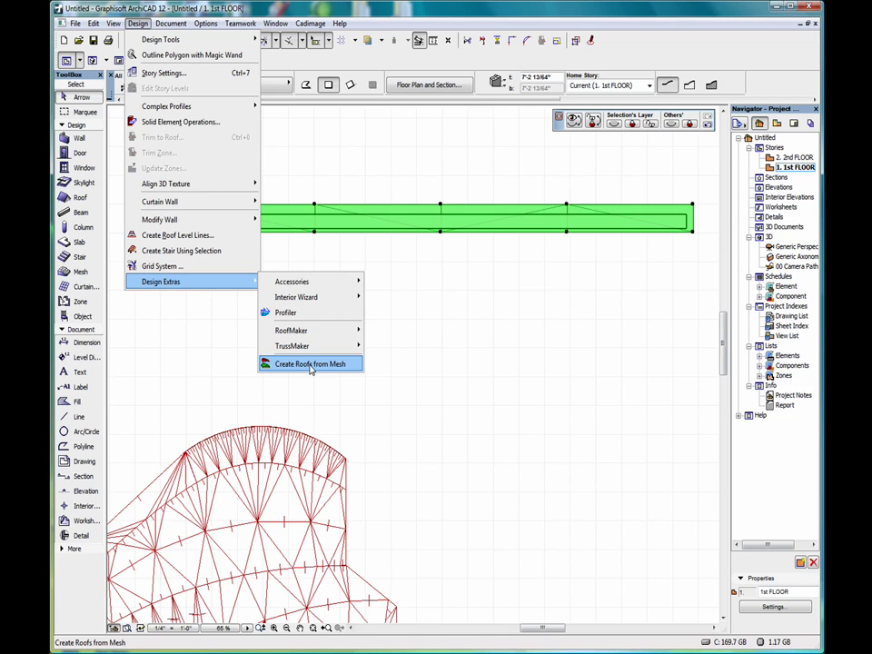
left_click(310, 365)
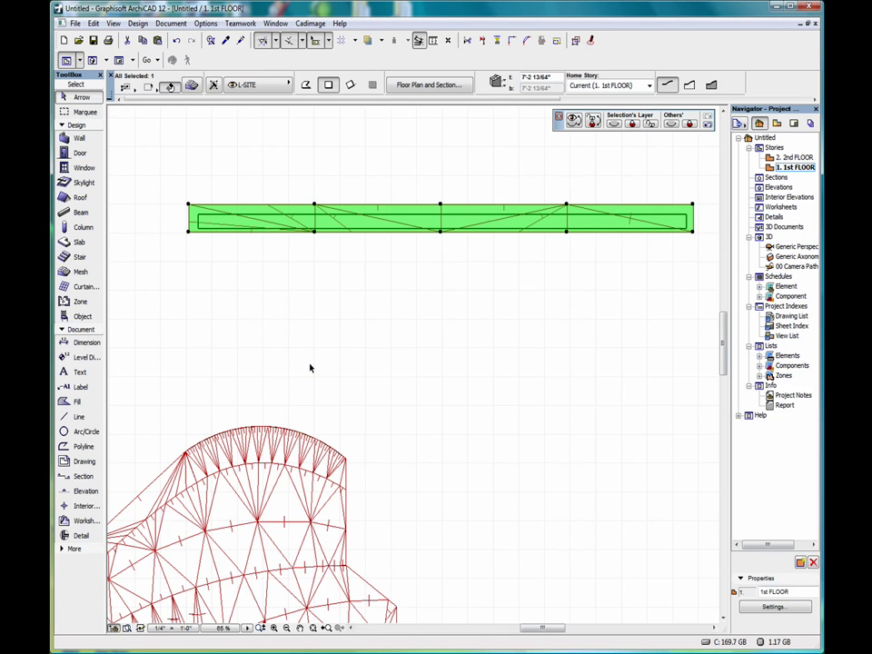
- Hide the layer of the selected strip mesh, leaving the generated roofs and the wall on the plan
right_click(344, 133)
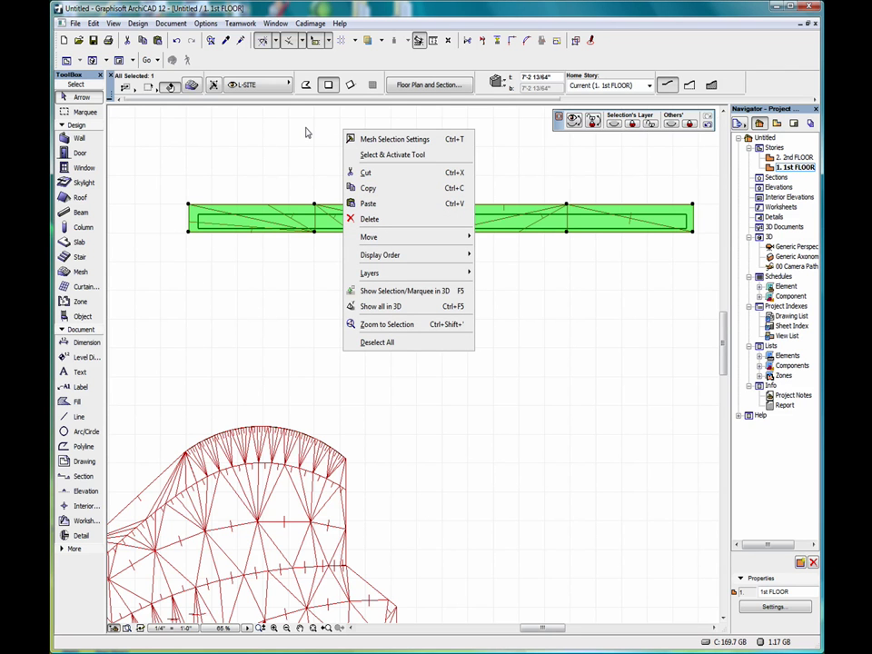
mouse_move(415, 274)
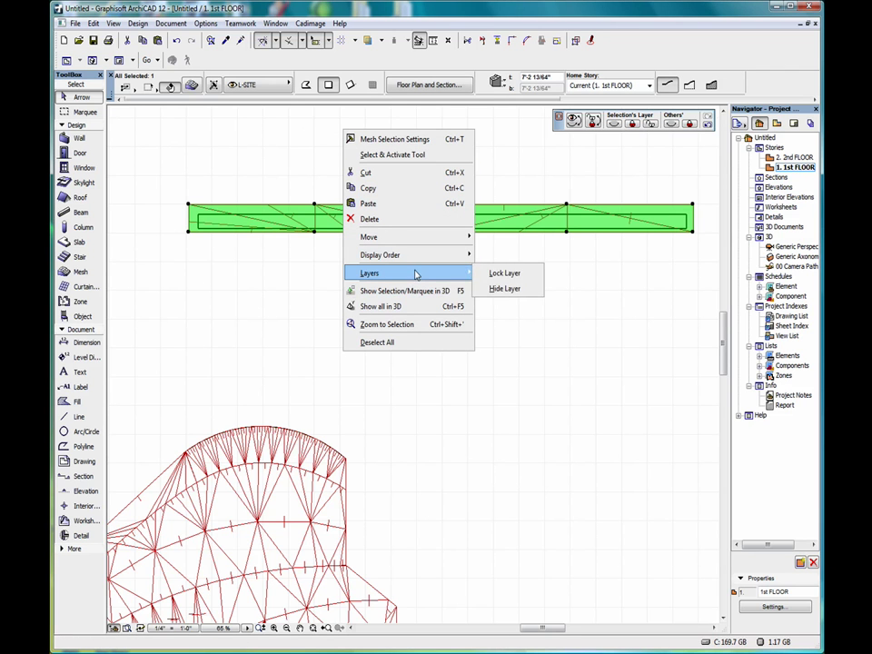
left_click(505, 289)
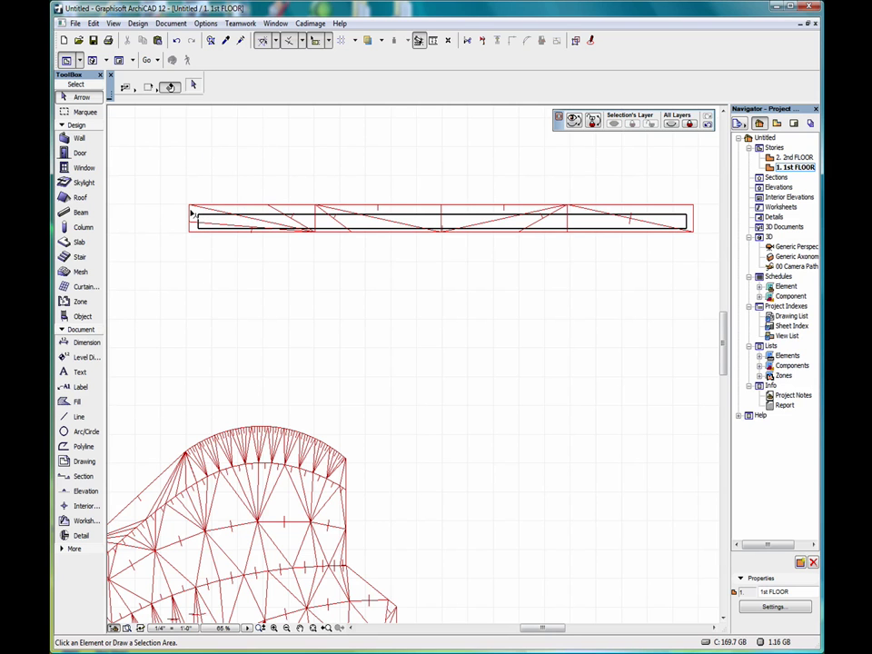
- Select all the generated strip roofs together with the wall and show only this selection in 3D
left_click(190, 207)
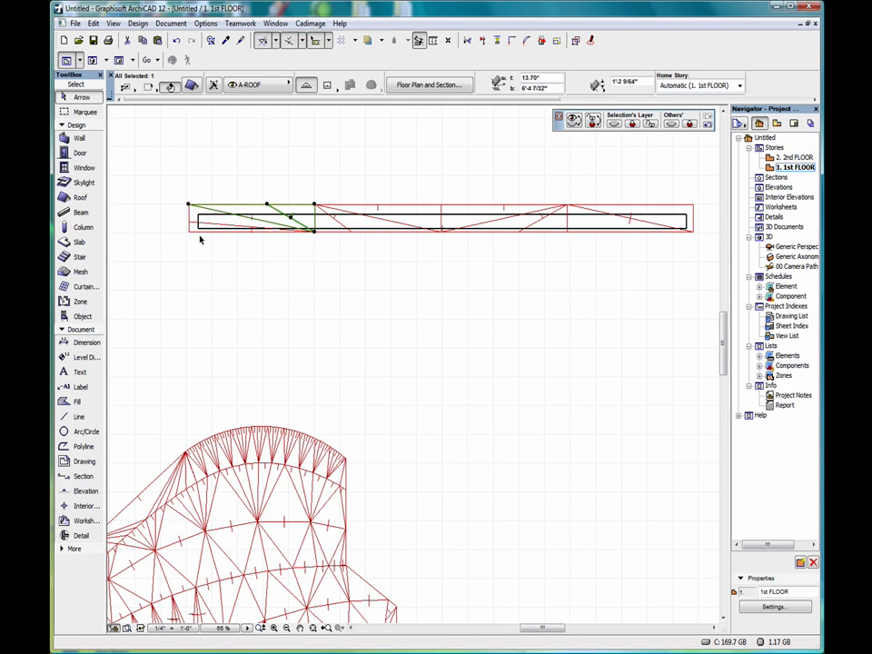
left_click(286, 285)
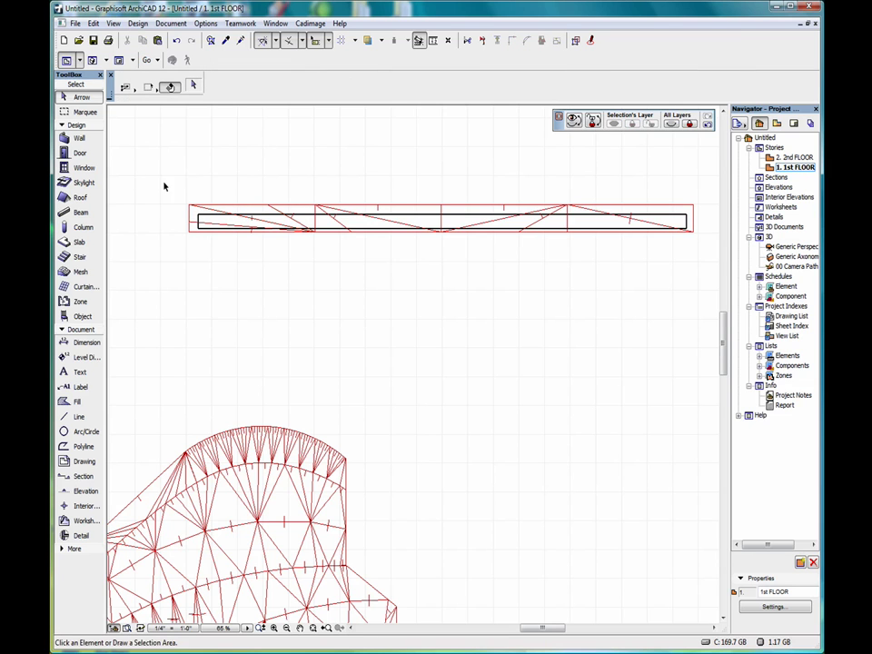
left_click_drag(163, 183, 713, 260)
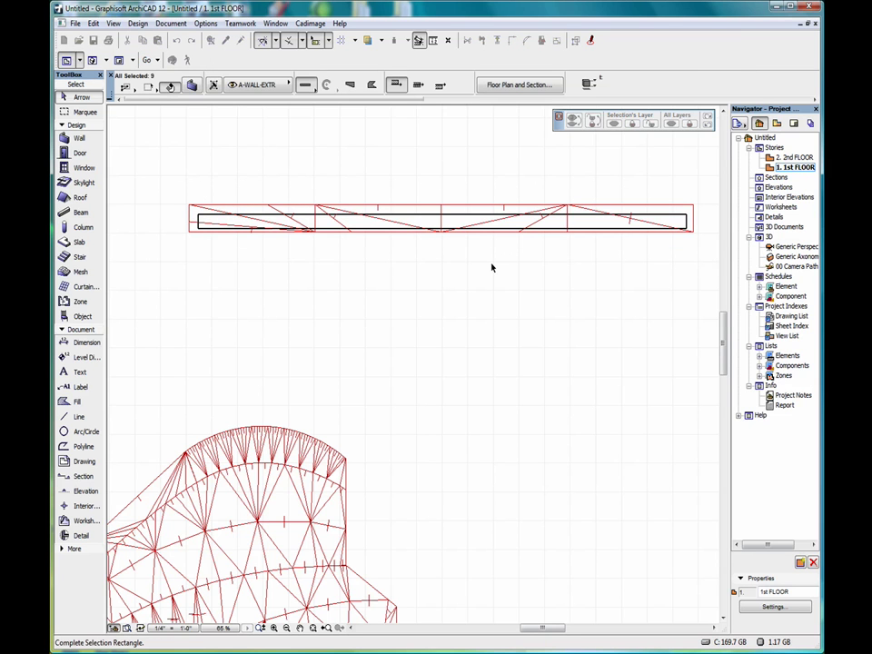
right_click(353, 157)
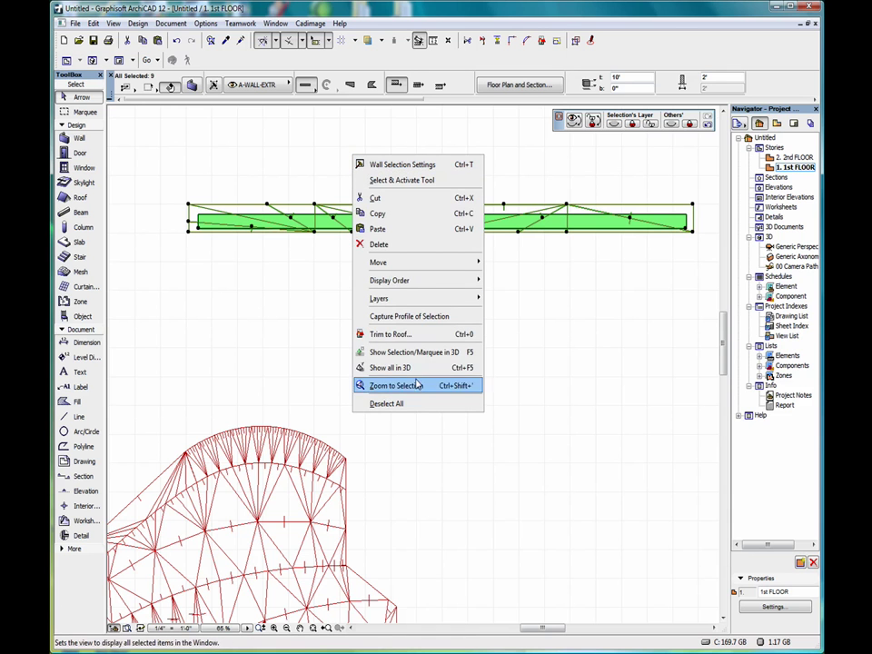
left_click(421, 354)
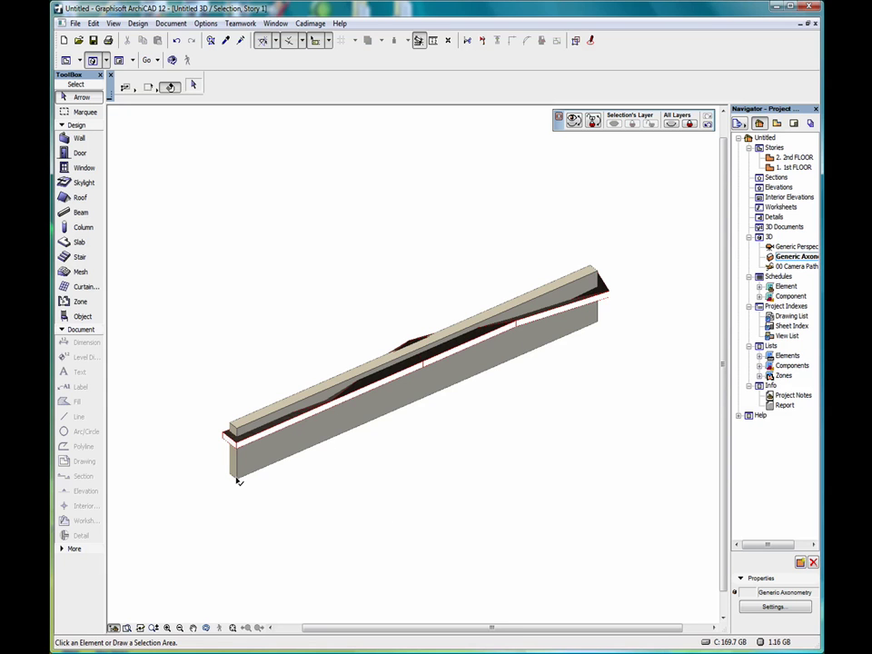
- Trim the top of the wall to the roofs above it using Trim to Roof with the Trim Top option
left_click(259, 464)
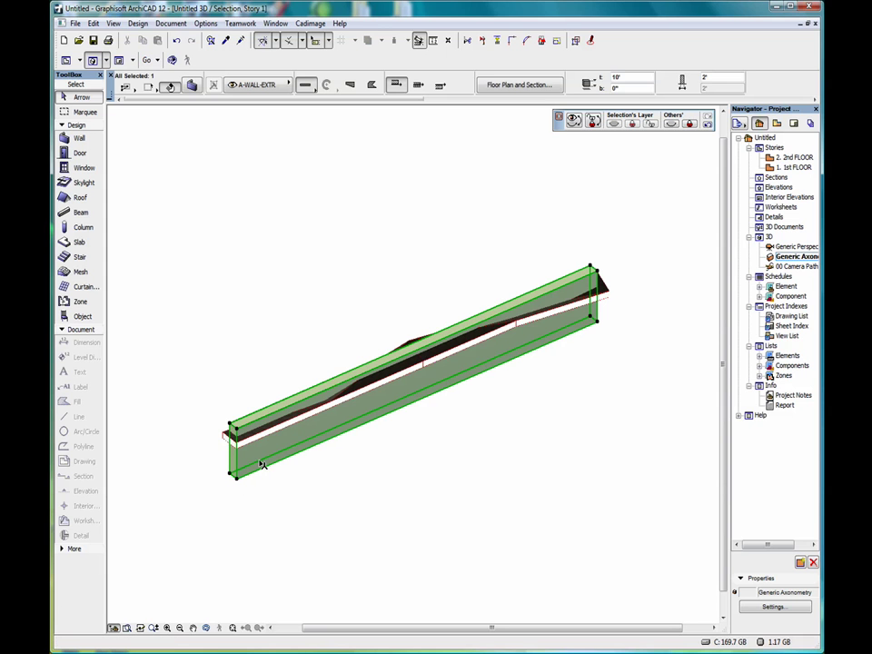
right_click(425, 223)
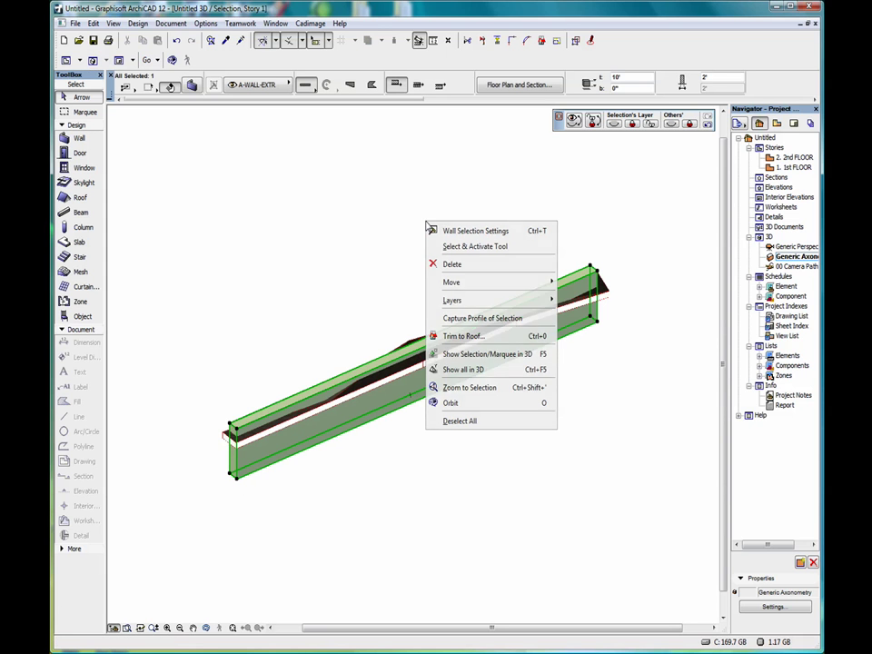
left_click(494, 338)
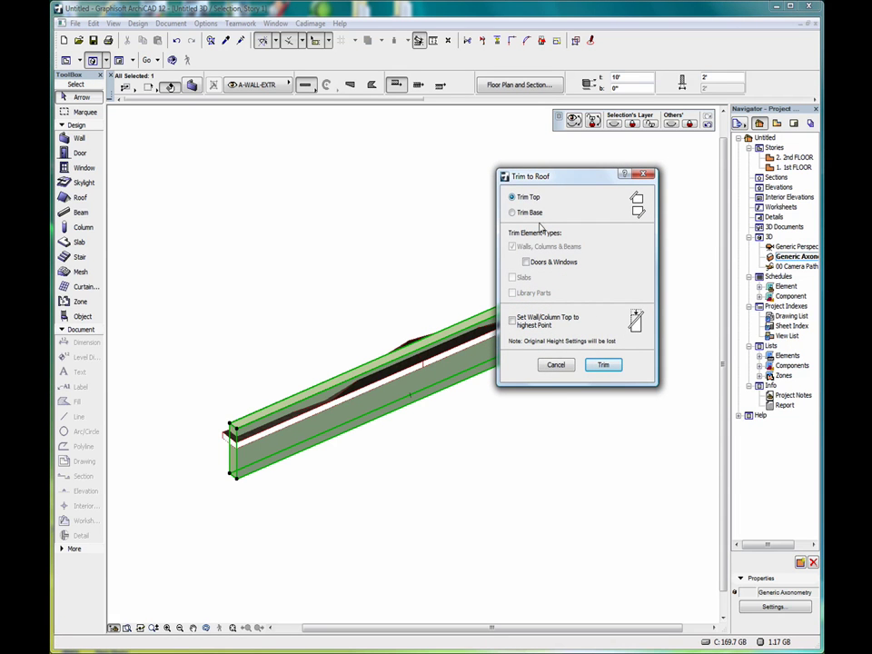
left_click(604, 366)
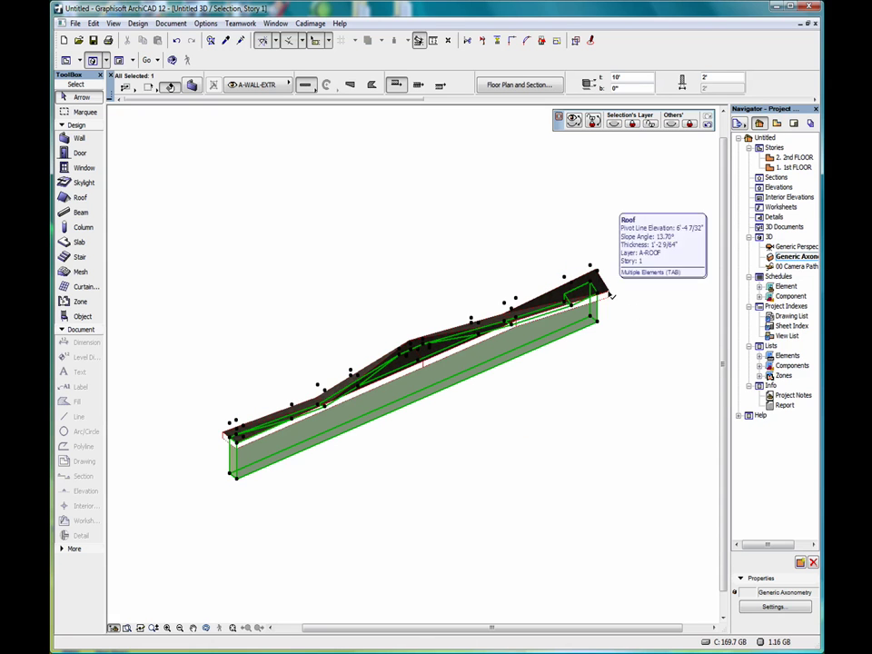
key("Tab")
key("Escape")
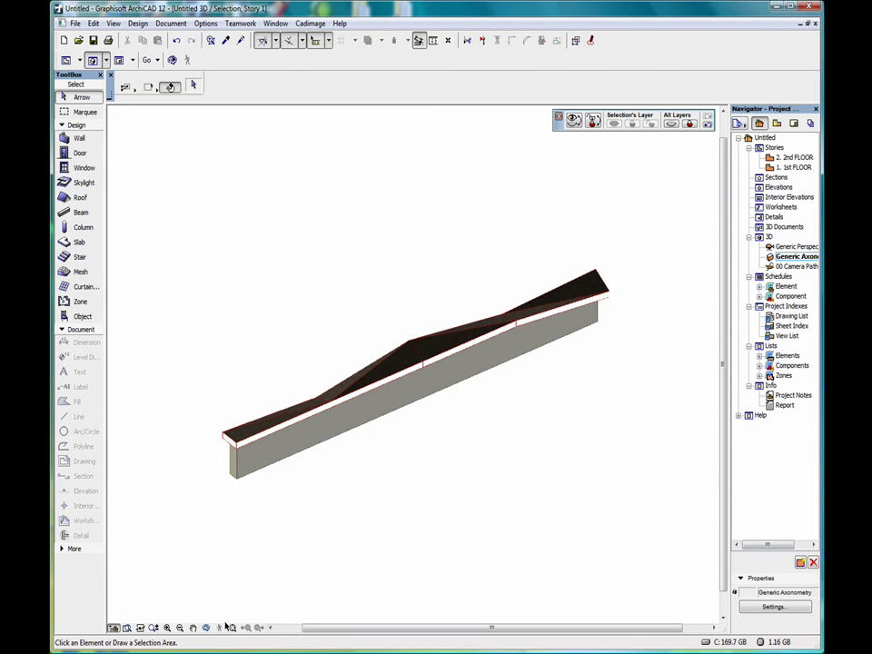
- Hide the roofs' layer and orbit around the wall to inspect its trimmed top
scroll(195, 455, "up", 2)
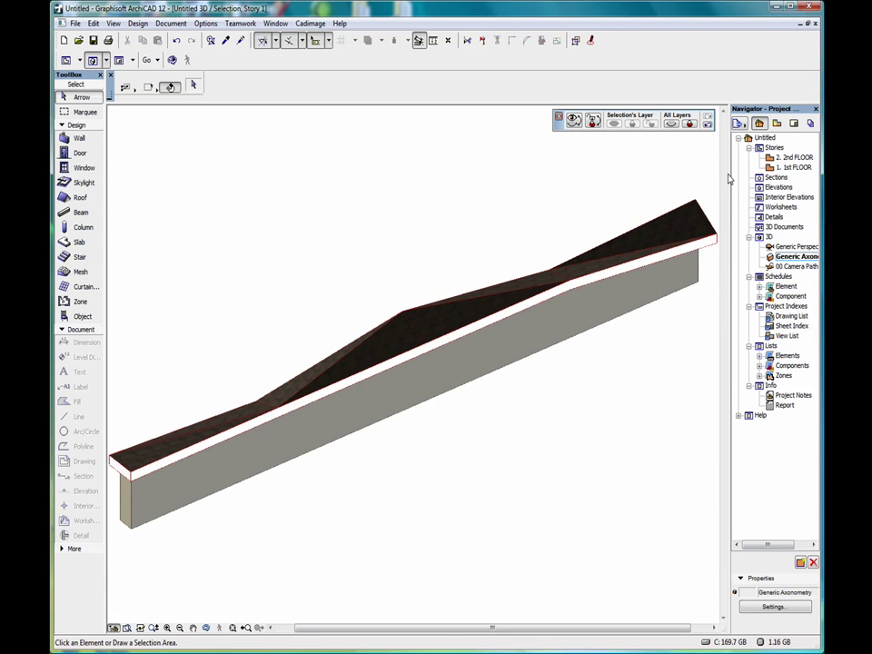
left_click(695, 205)
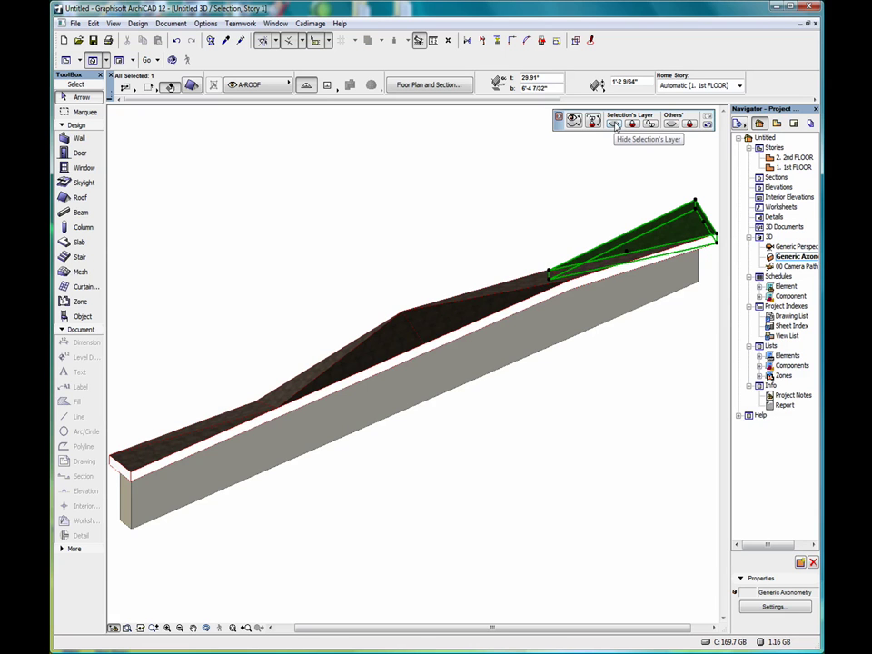
left_click(614, 125)
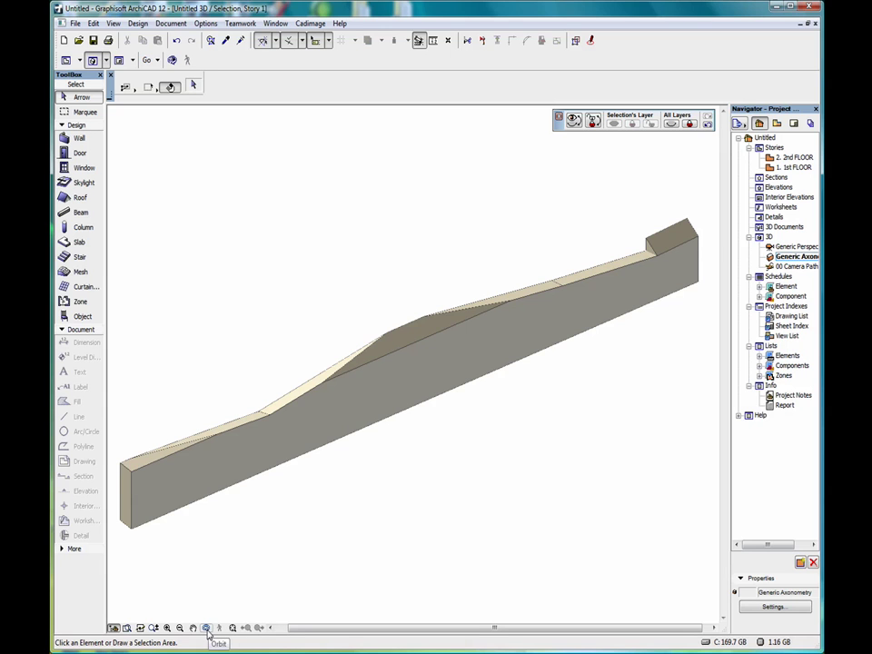
left_click(207, 629)
left_click_drag(428, 475, 432, 476)
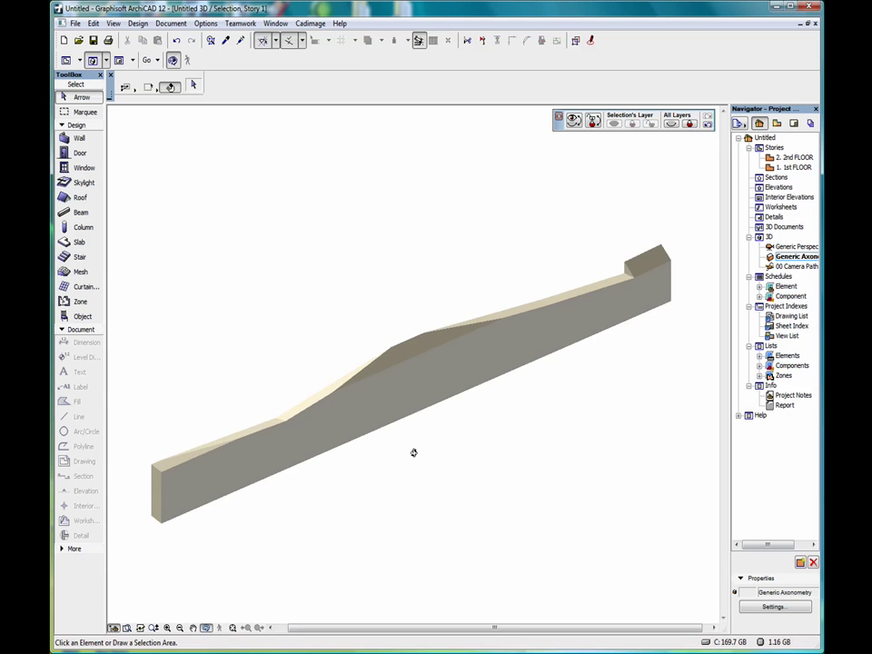
left_click_drag(238, 469, 422, 461)
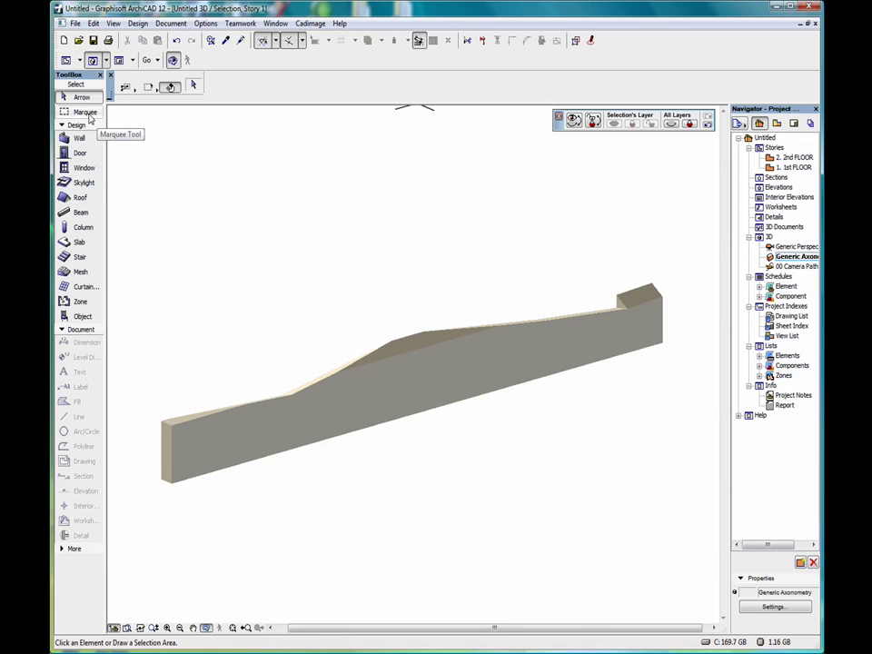
- Set the trimmed wall's outside surface material to 04 | CStone 03 in its selection settings
left_click(200, 431)
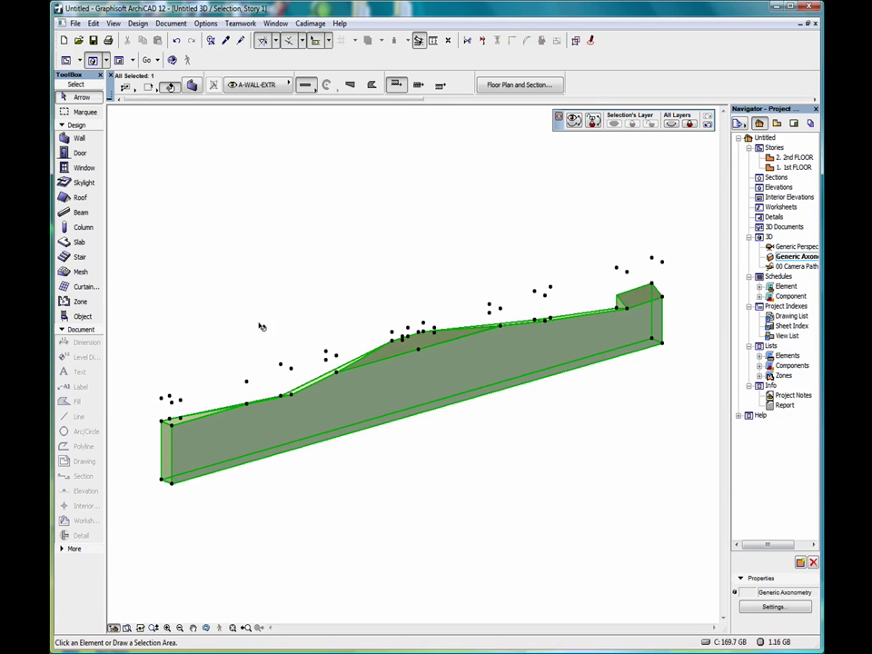
right_click(325, 238)
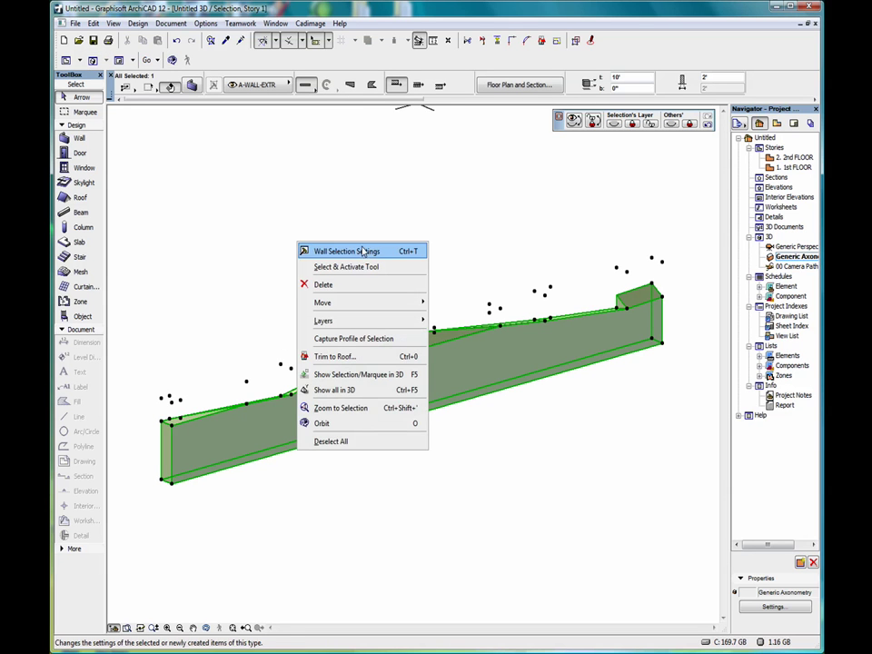
left_click(363, 250)
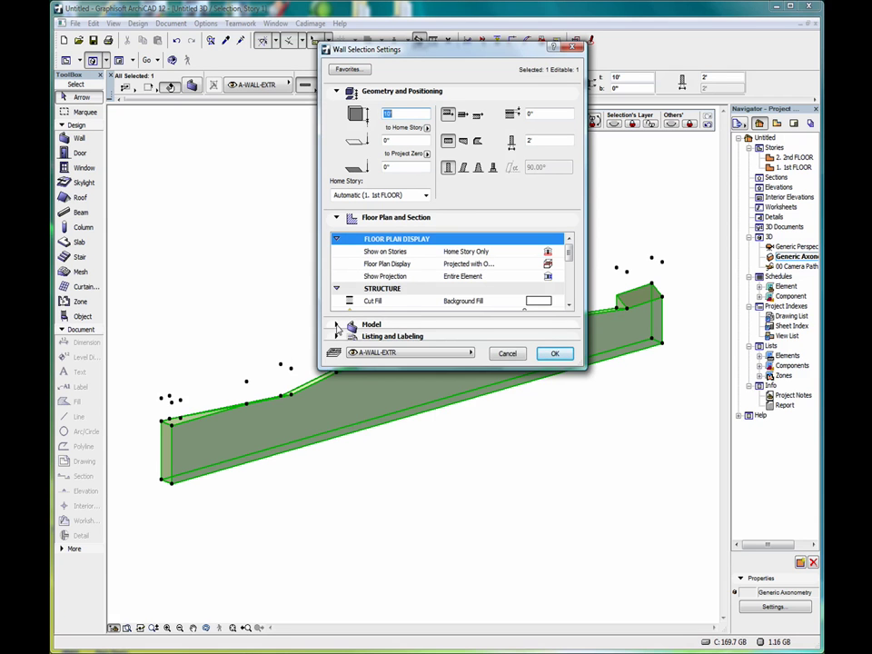
left_click(386, 324)
left_click(472, 347)
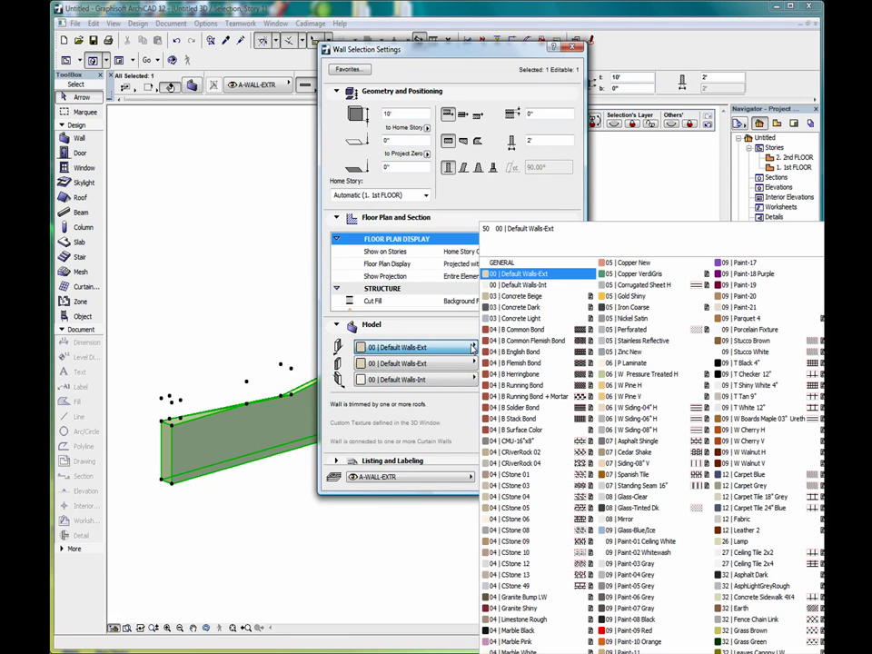
left_click(535, 489)
left_click(557, 479)
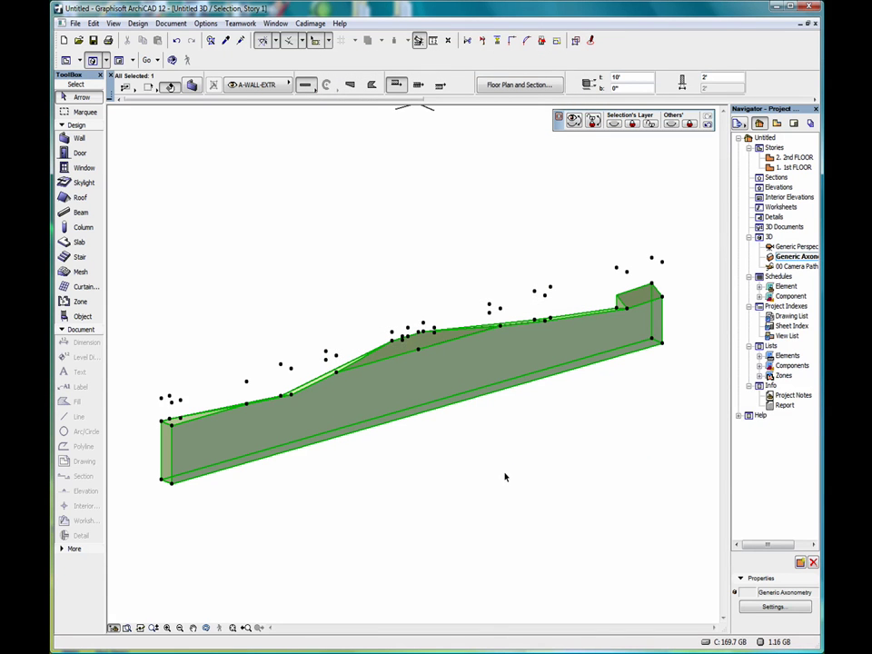
left_click(506, 476)
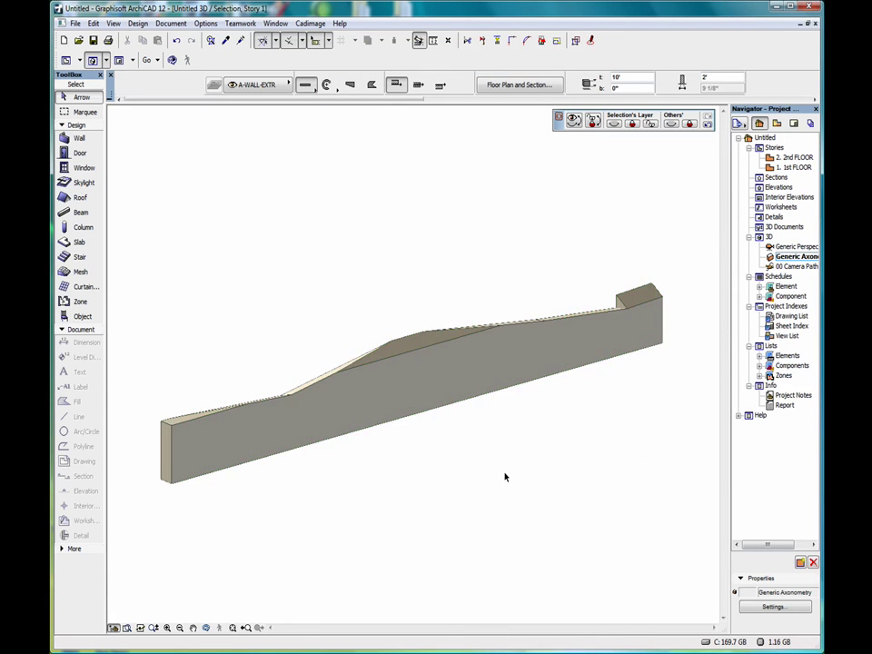
- Link the wall's surface materials so the outside, edge and inside faces all use 04 | CStone 03
left_click(171, 430)
right_click(264, 274)
left_click(317, 283)
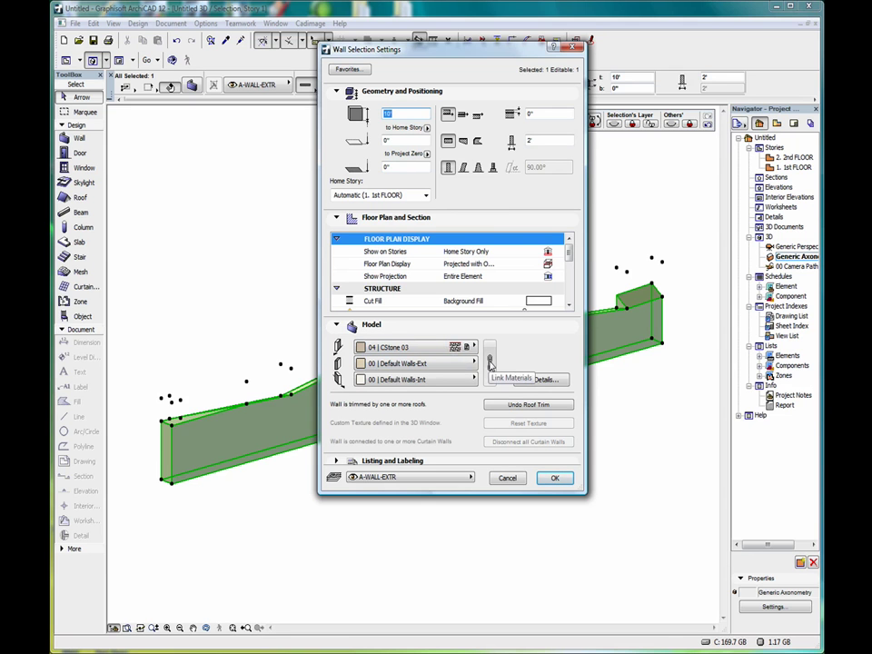
left_click(489, 363)
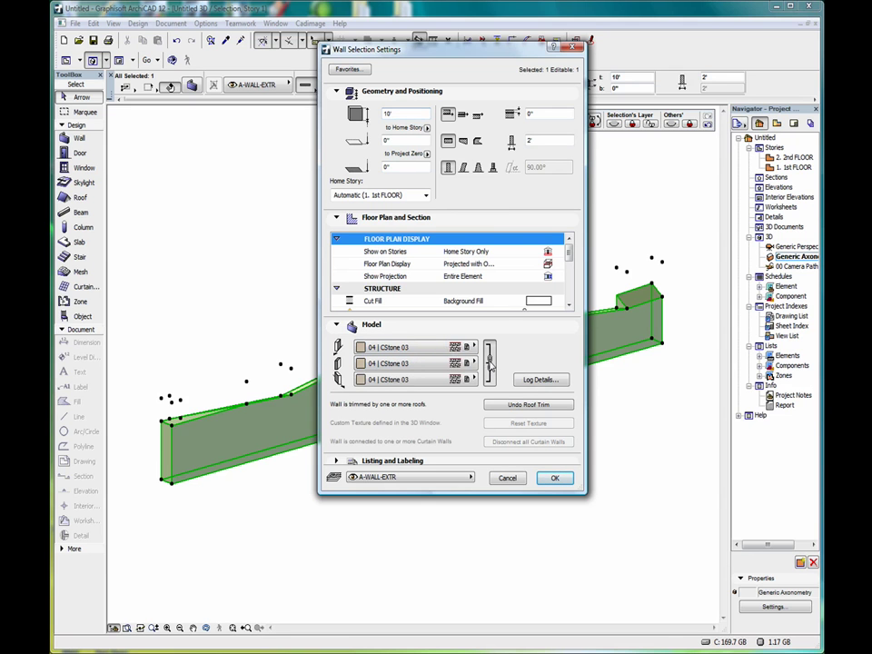
left_click(554, 478)
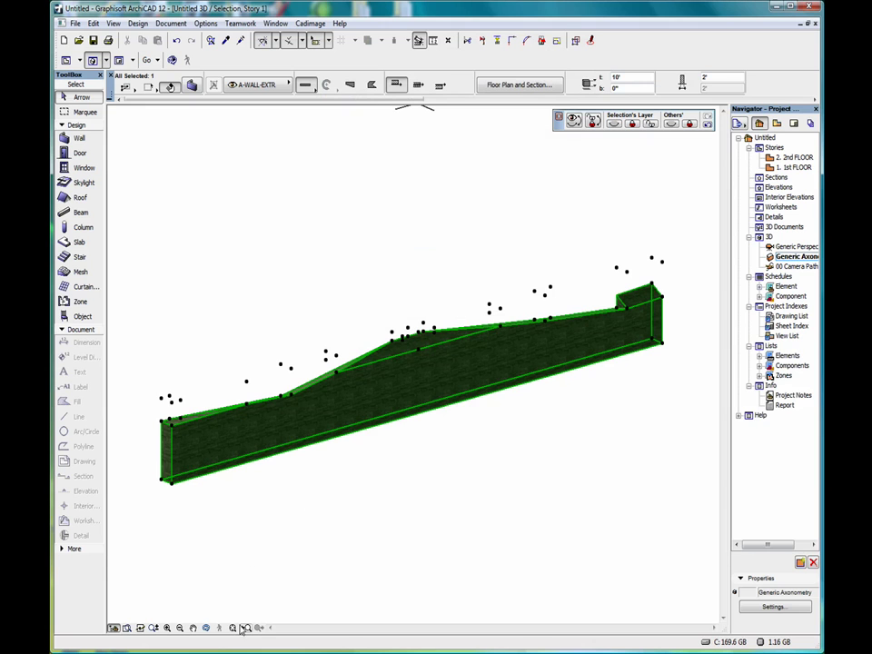
left_click(276, 522)
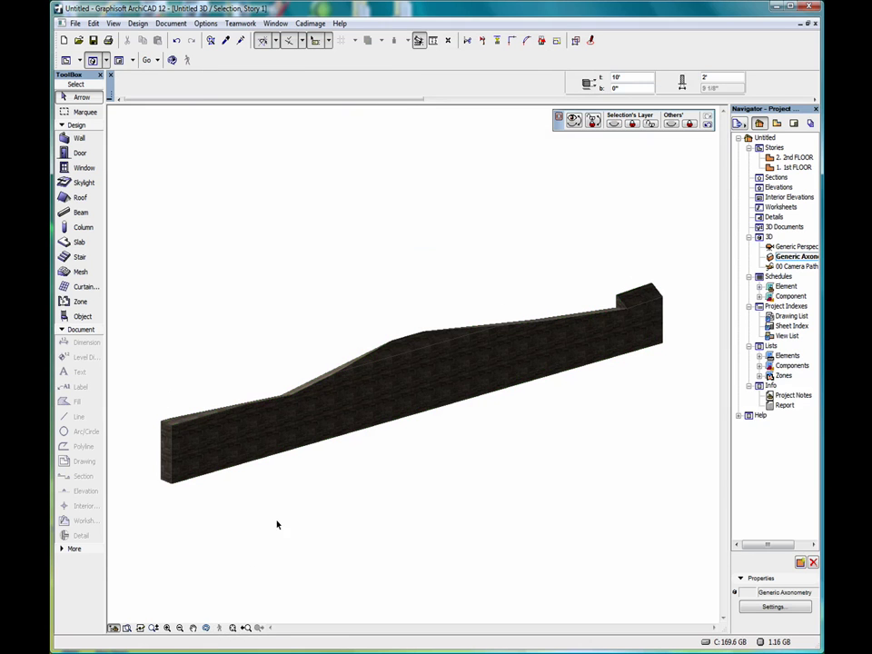
left_click(205, 627)
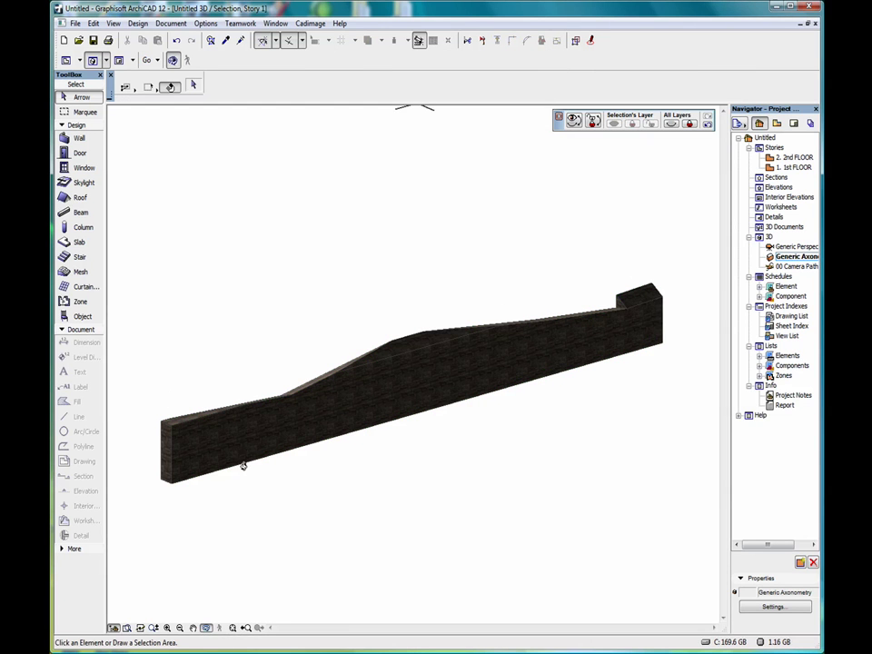
left_click_drag(179, 464, 333, 296)
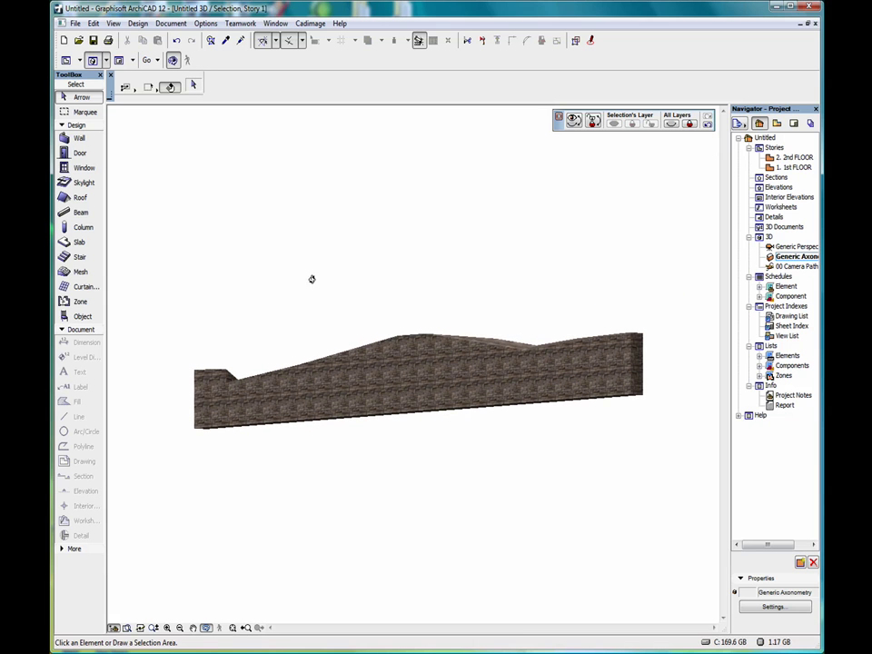